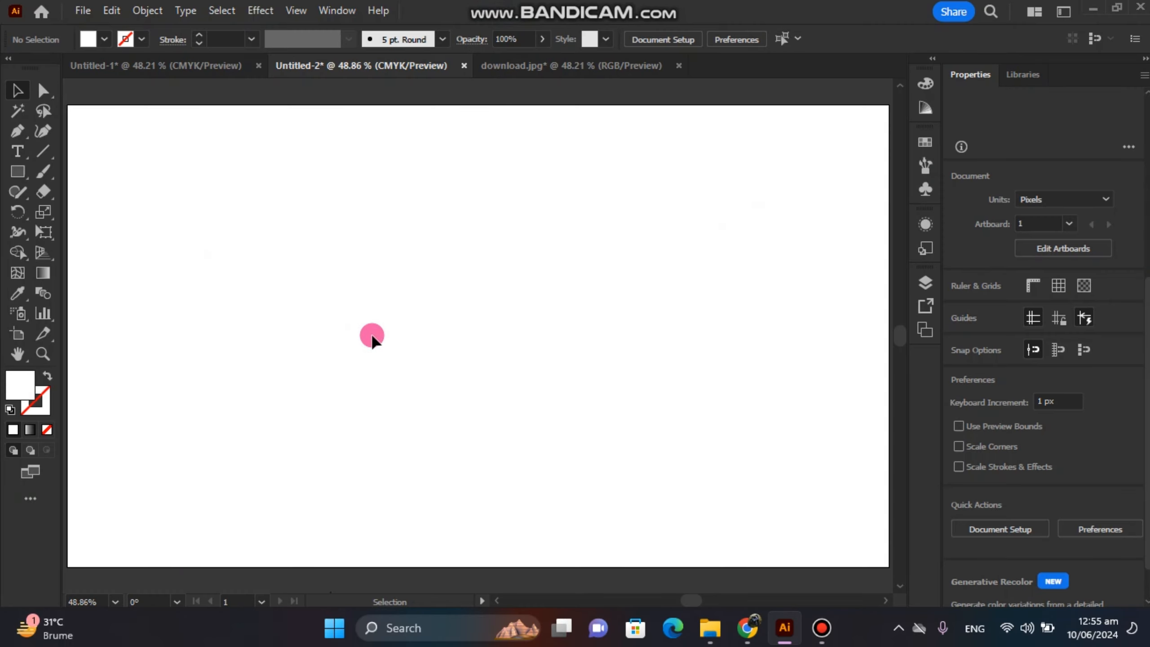
Draw a circle about 153 px in diameter and centre it horizontally and vertically on the artboard.
click(10, 178)
right_click(10, 178)
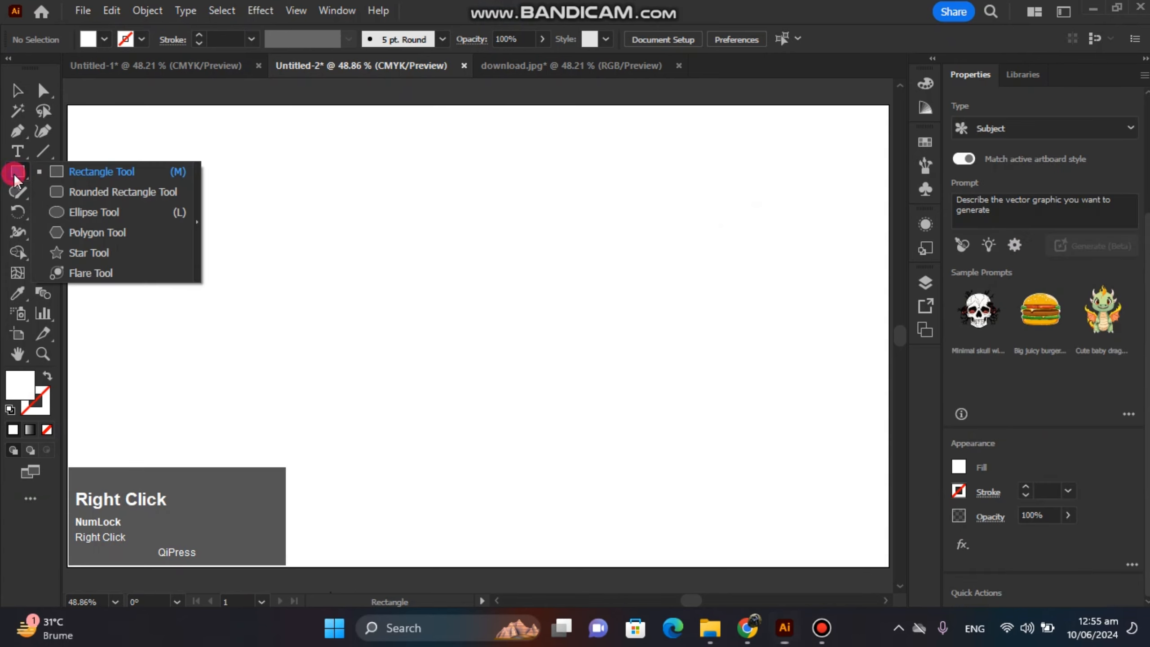
click(85, 211)
drag(436, 309, 485, 358)
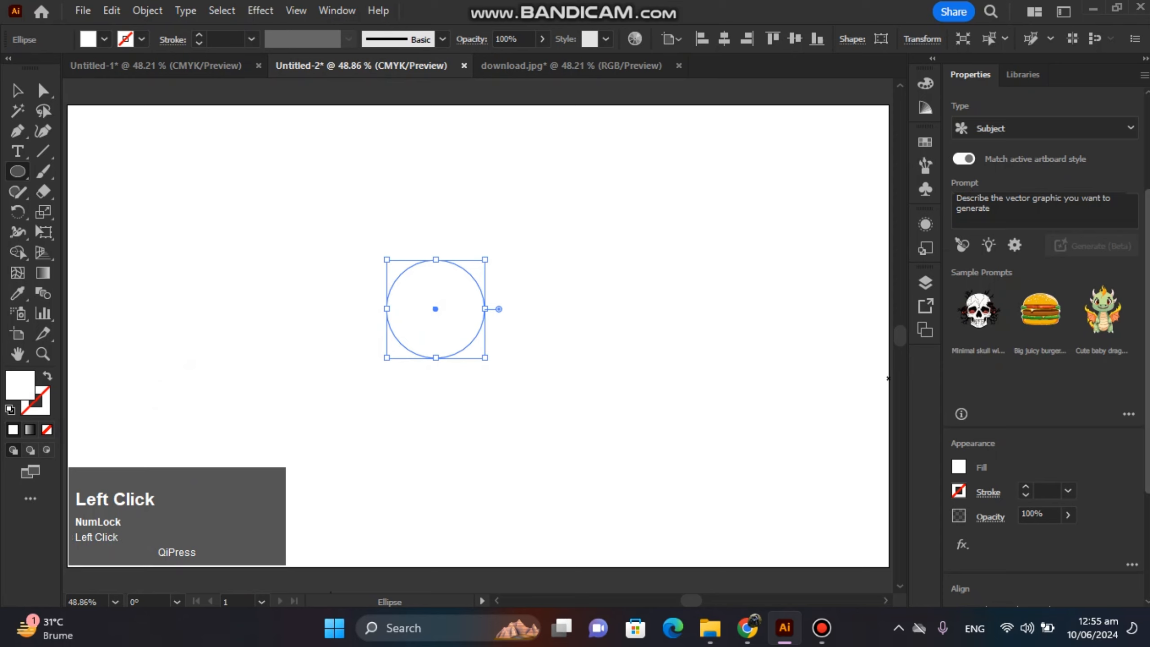
scroll(1041, 318, down, 4)
click(1018, 437)
click(1094, 437)
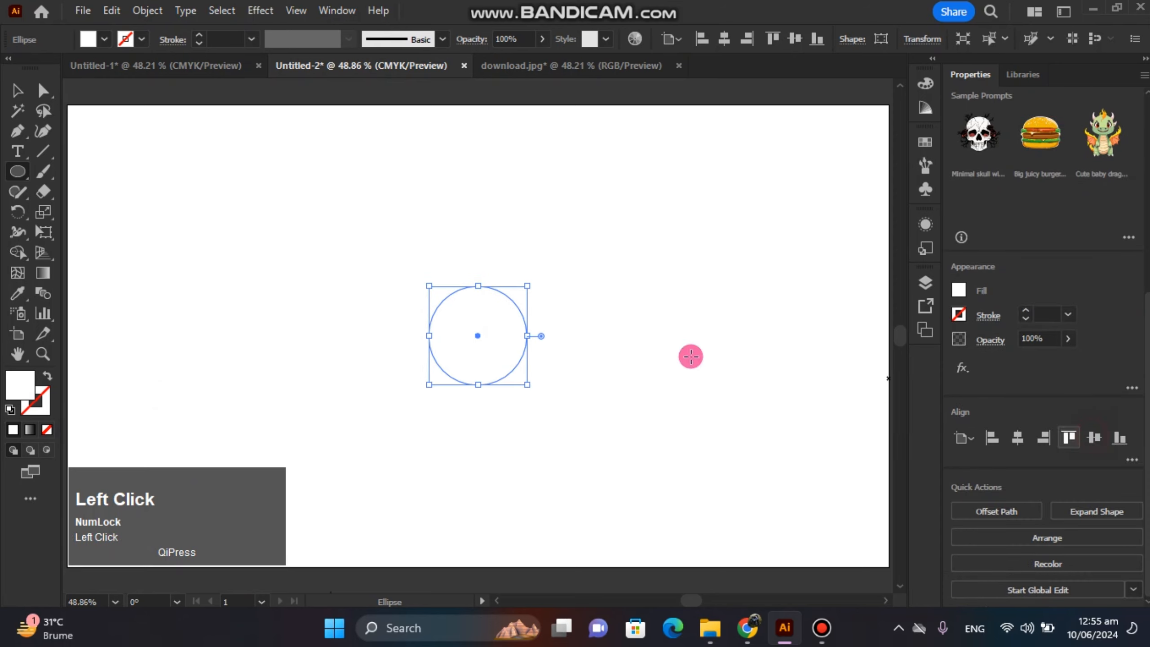
Duplicate the circle straight down so the copy touches the bottom of the original.
click(17, 90)
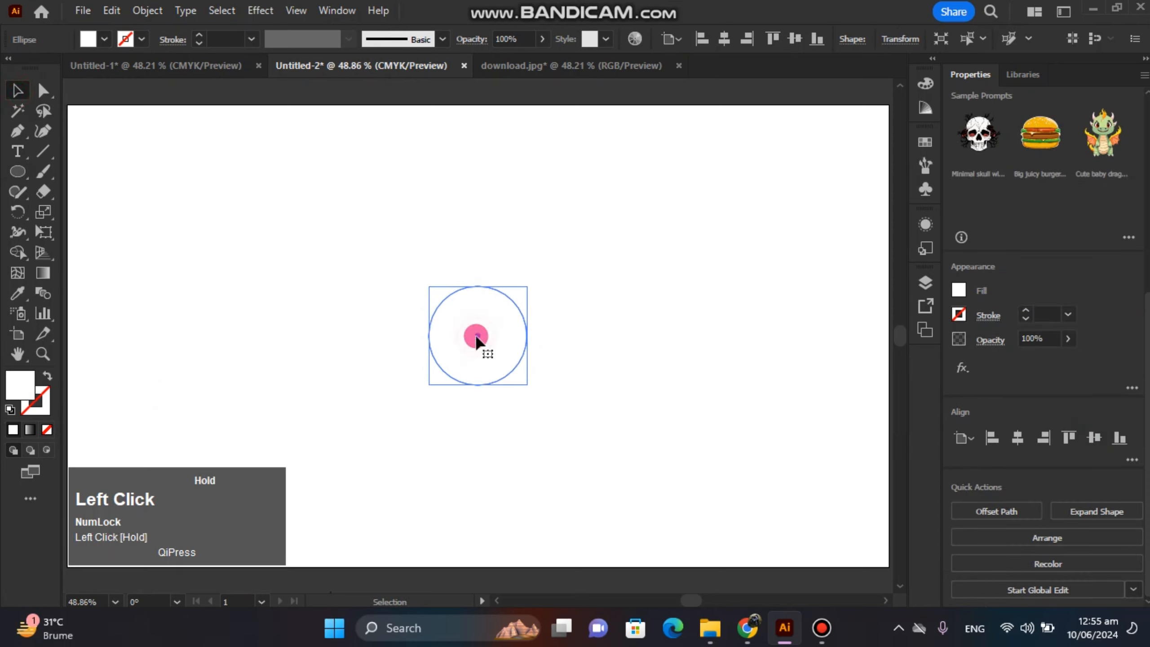
drag(476, 337, 477, 436)
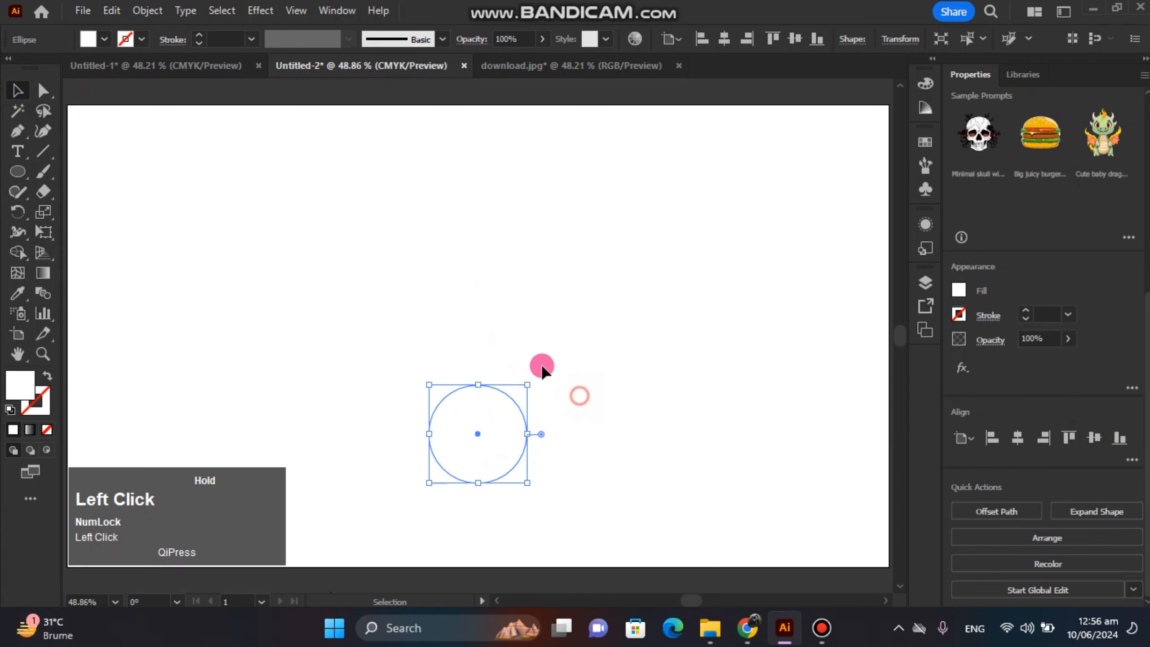
click(542, 370)
Give both circles the default black 1 pt stroke and remove their fill.
drag(416, 283, 572, 424)
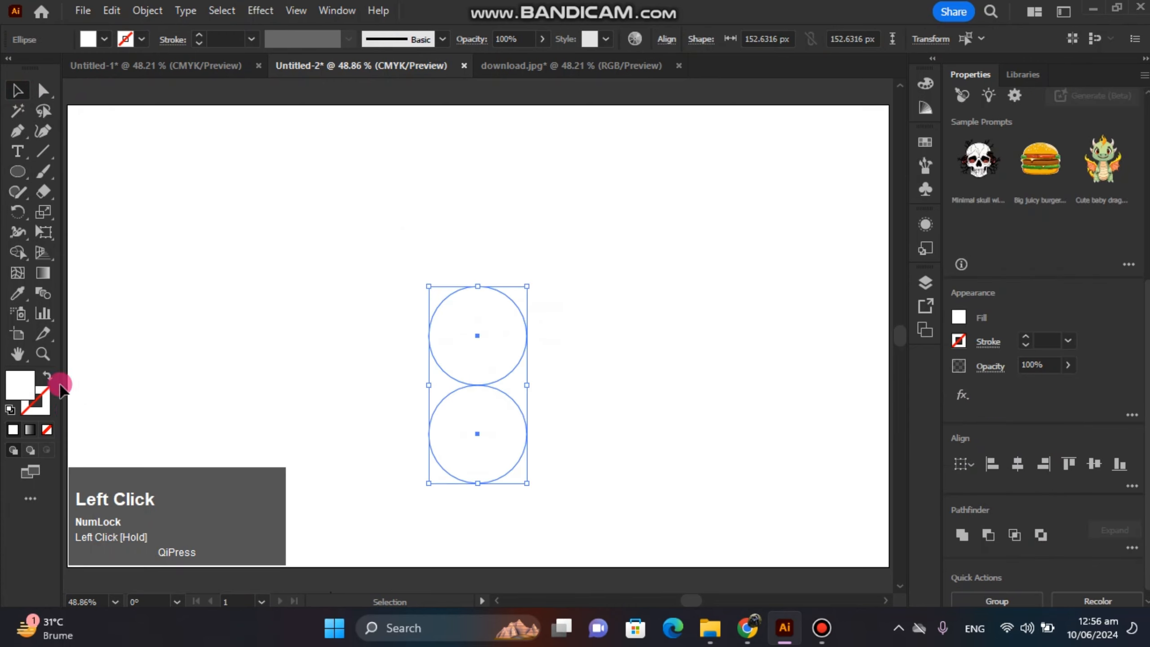
click(9, 409)
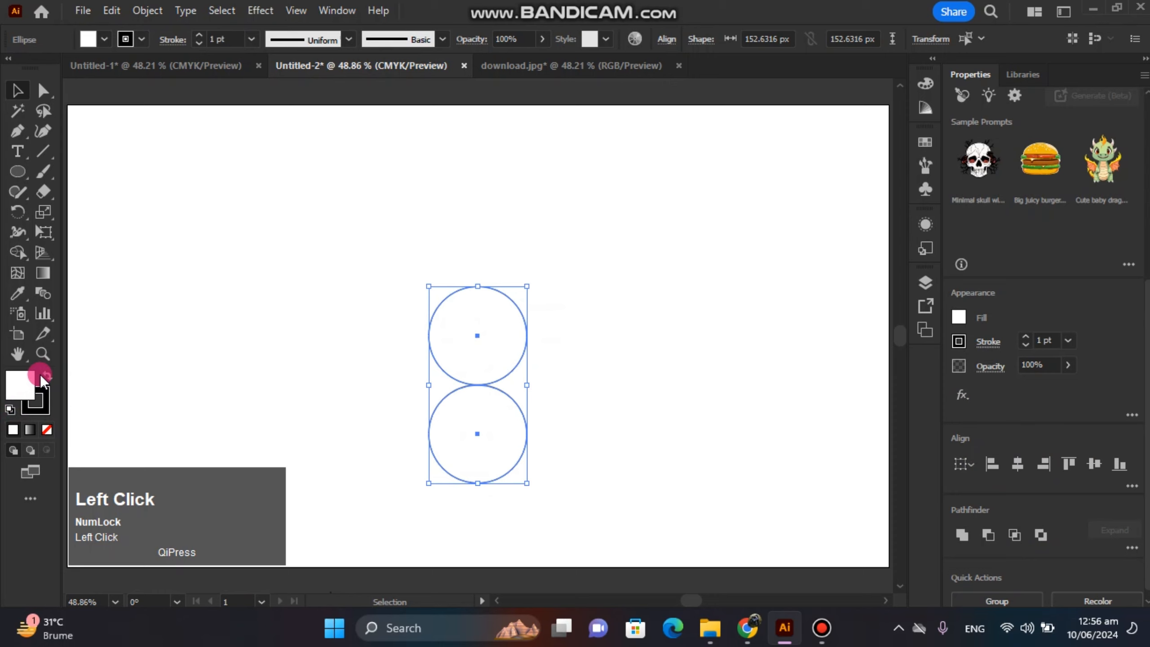
click(48, 429)
Duplicate the upper circle straight up to make a column of three touching circles.
click(295, 358)
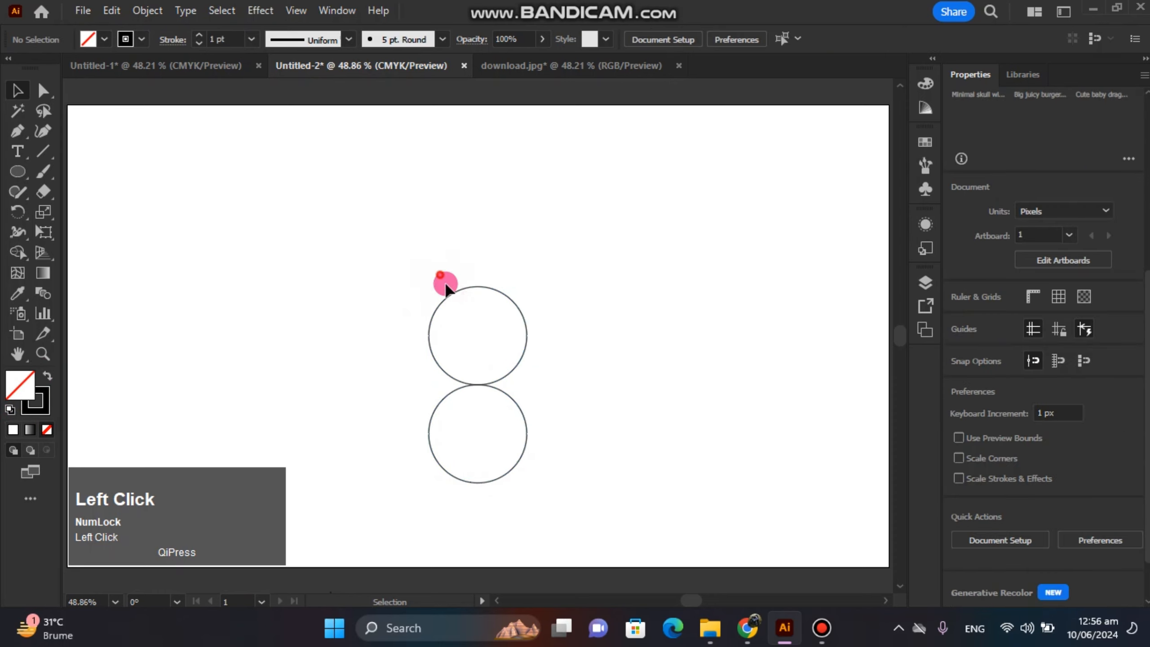
drag(476, 330, 476, 239)
click(665, 337)
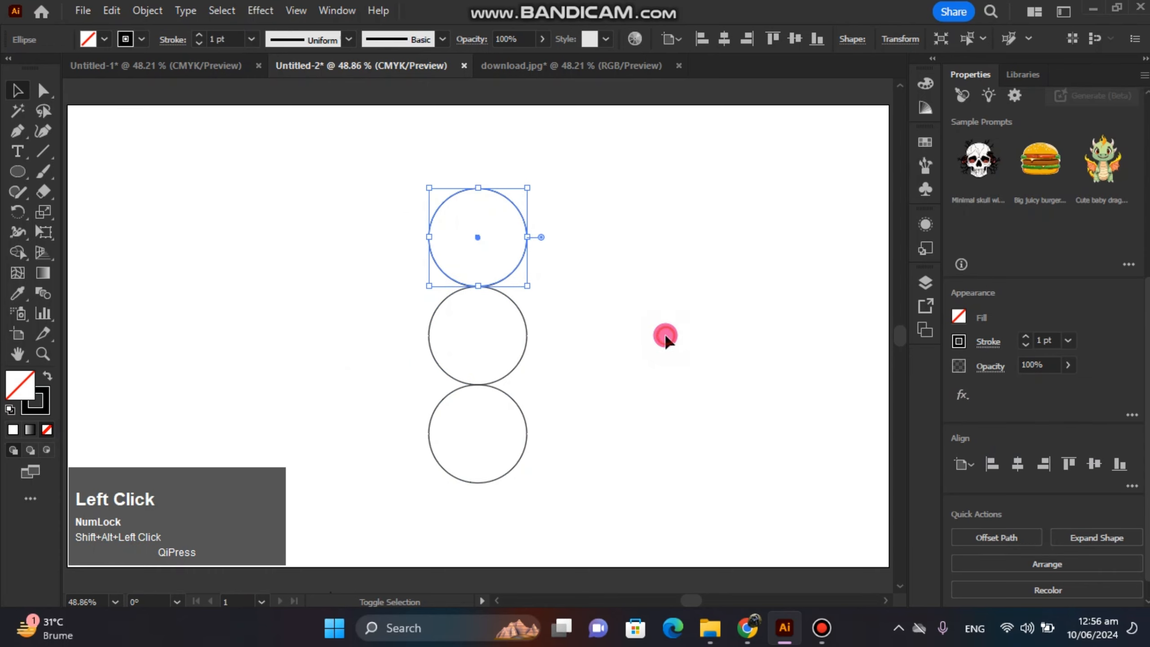
Copy the bottom circle and paste the copy in front, exactly over the original.
click(527, 436)
click(112, 10)
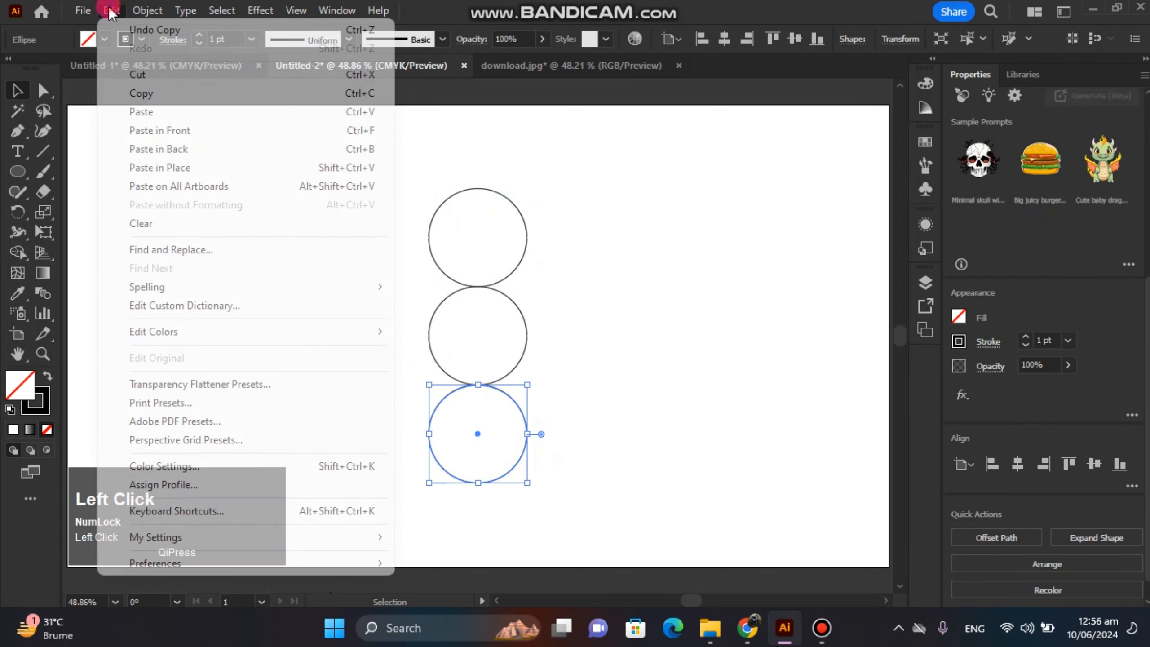
click(148, 91)
click(112, 11)
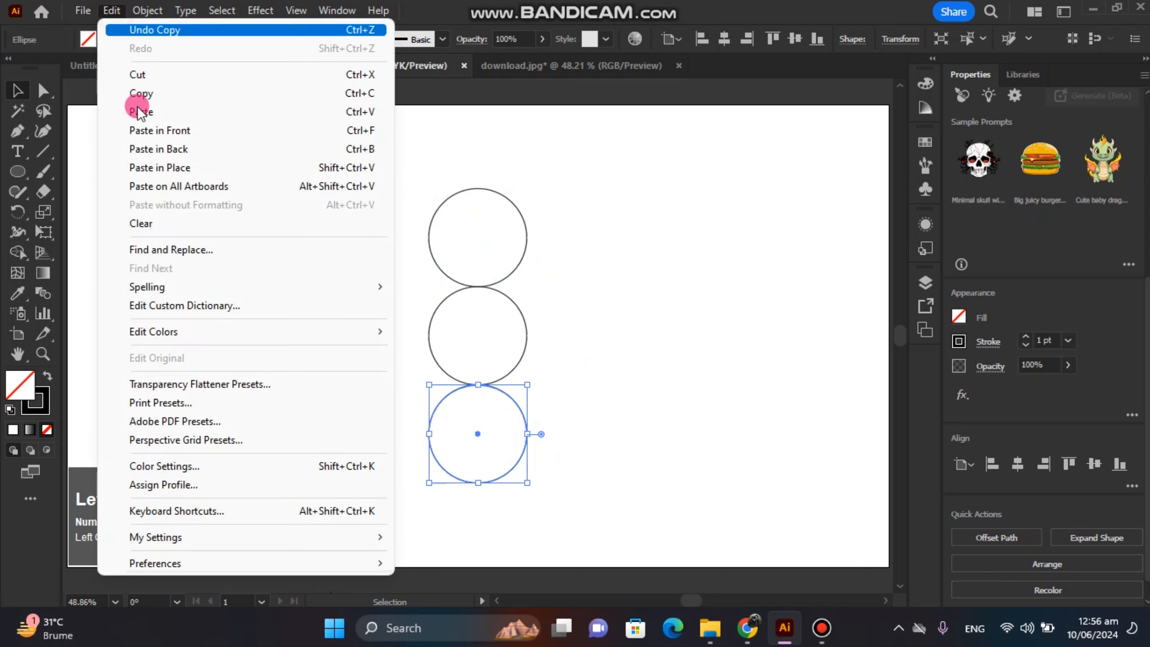
click(159, 130)
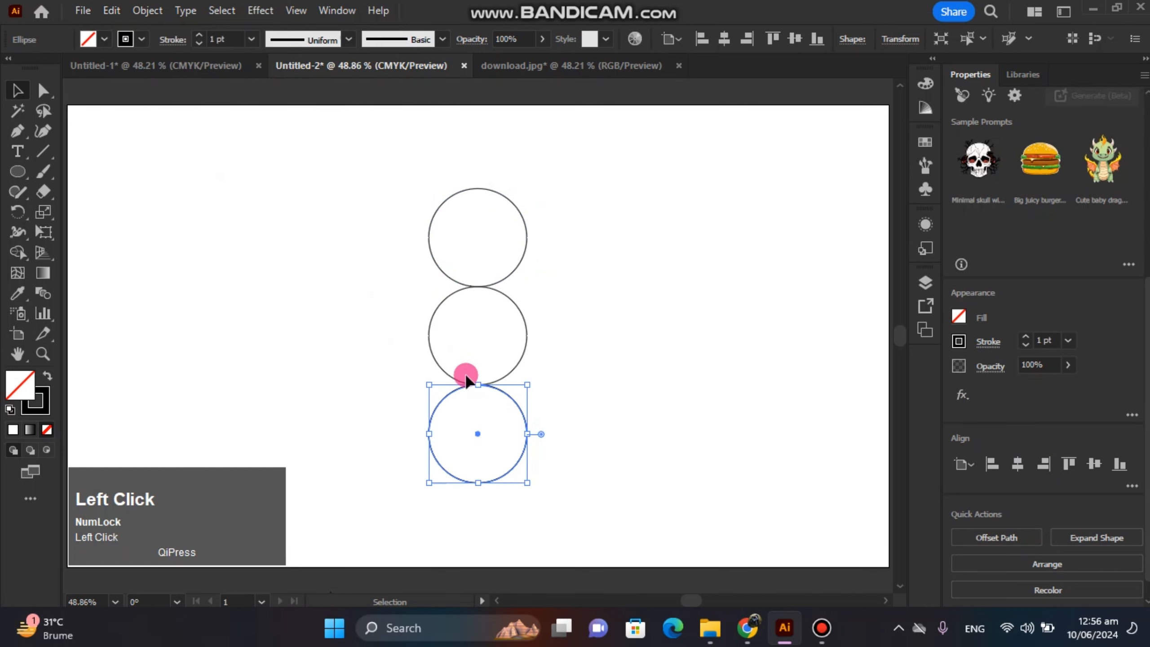
Scale the pasted circle up proportionally until it encloses the whole column, snapping to the top of the uppermost circle.
mouse_move(477, 385)
mouse_down()
mouse_move(465, 187)
mouse_move(784, 356)
mouse_move(67, 159)
mouse_up()
click(706, 216)
click(471, 189)
click(43, 353)
click(17, 91)
drag(437, 184, 488, 151)
key(ctrl+0)
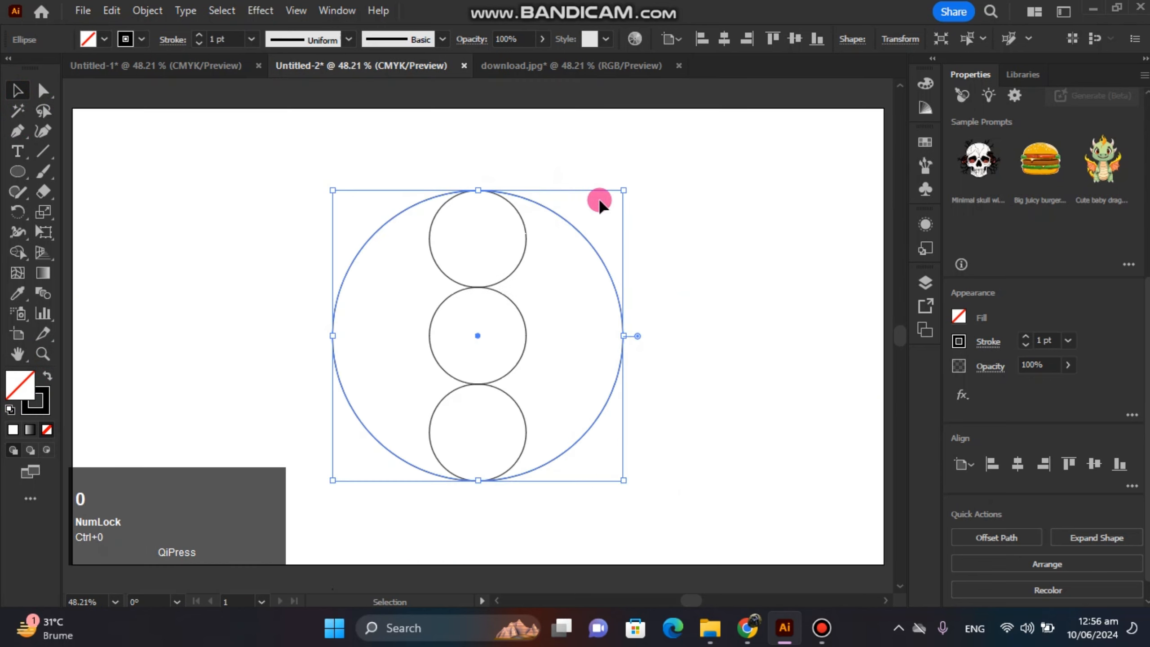
click(664, 225)
Paste a copy of the middle circle in front and enlarge it upward to enclose the upper two small circles.
click(518, 349)
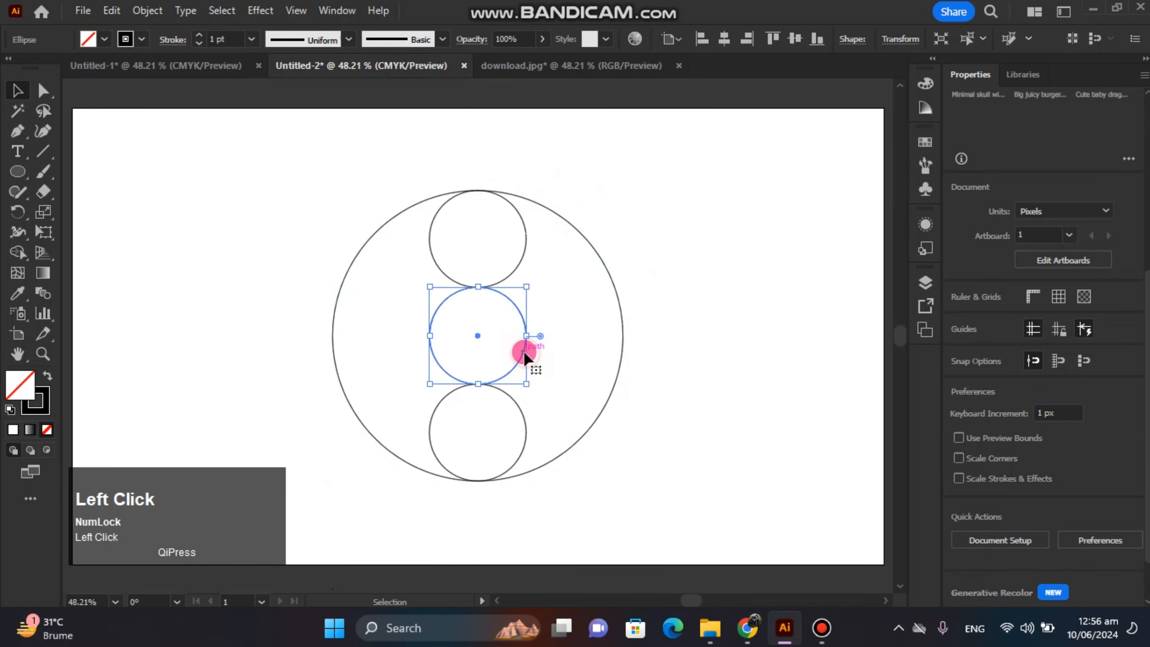
click(111, 10)
click(146, 100)
click(115, 10)
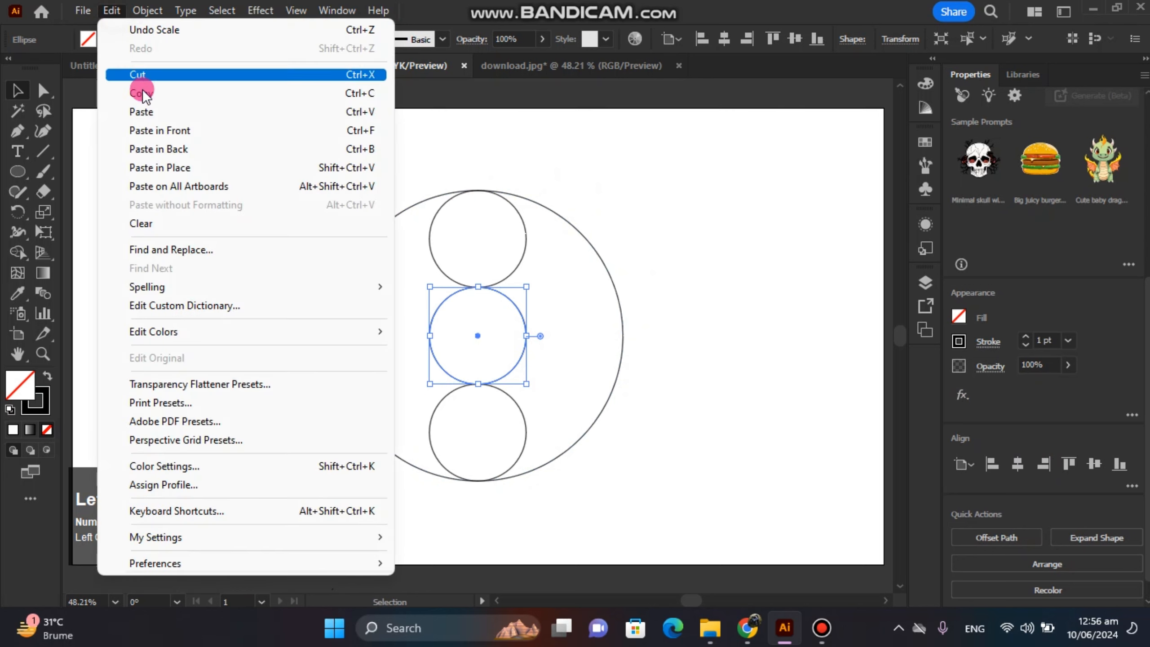
click(144, 111)
drag(479, 286, 491, 192)
click(655, 201)
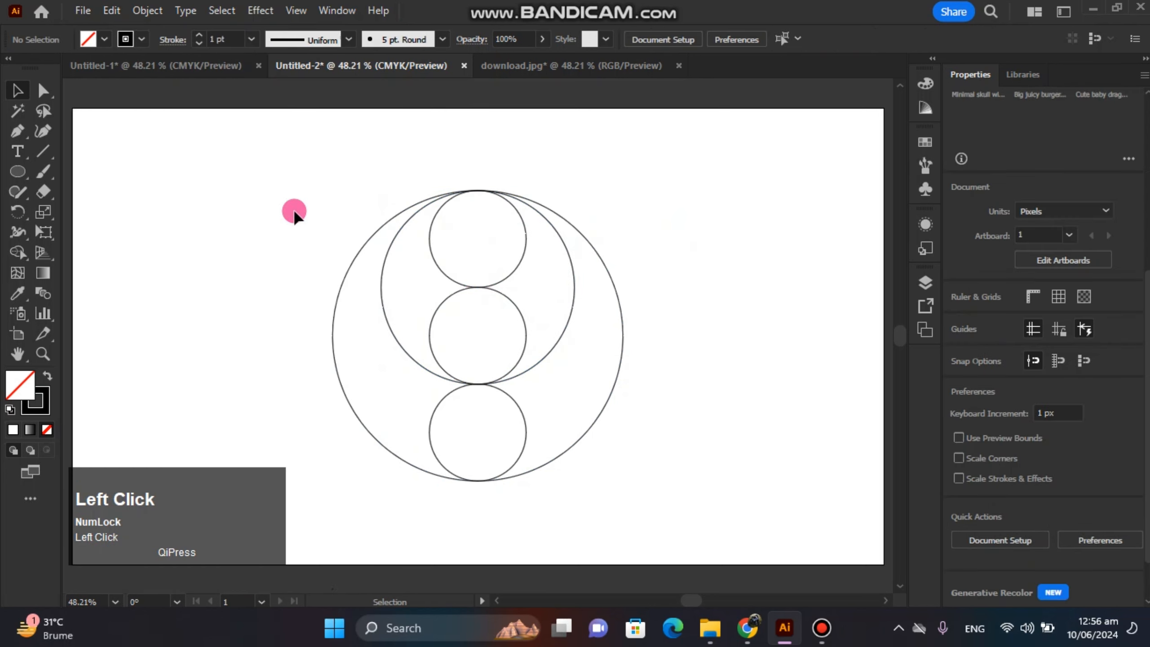
Draw a rectangle as tall as the top small circle and wider than the large circle, and centre it horizontally.
right_click(6, 172)
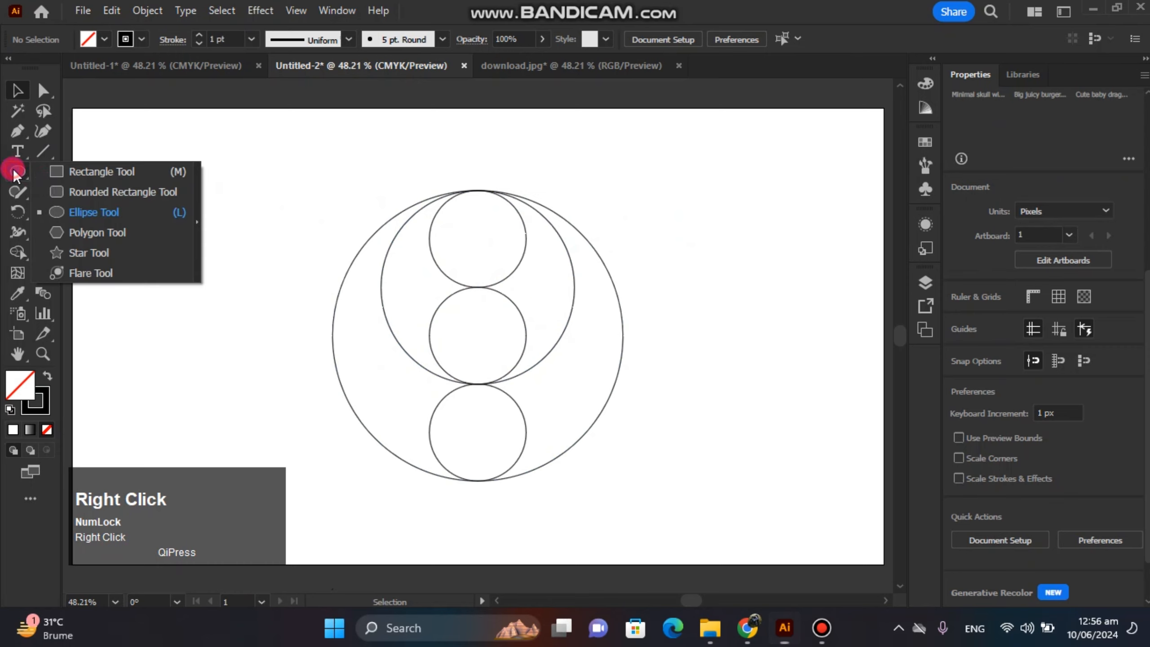
click(59, 173)
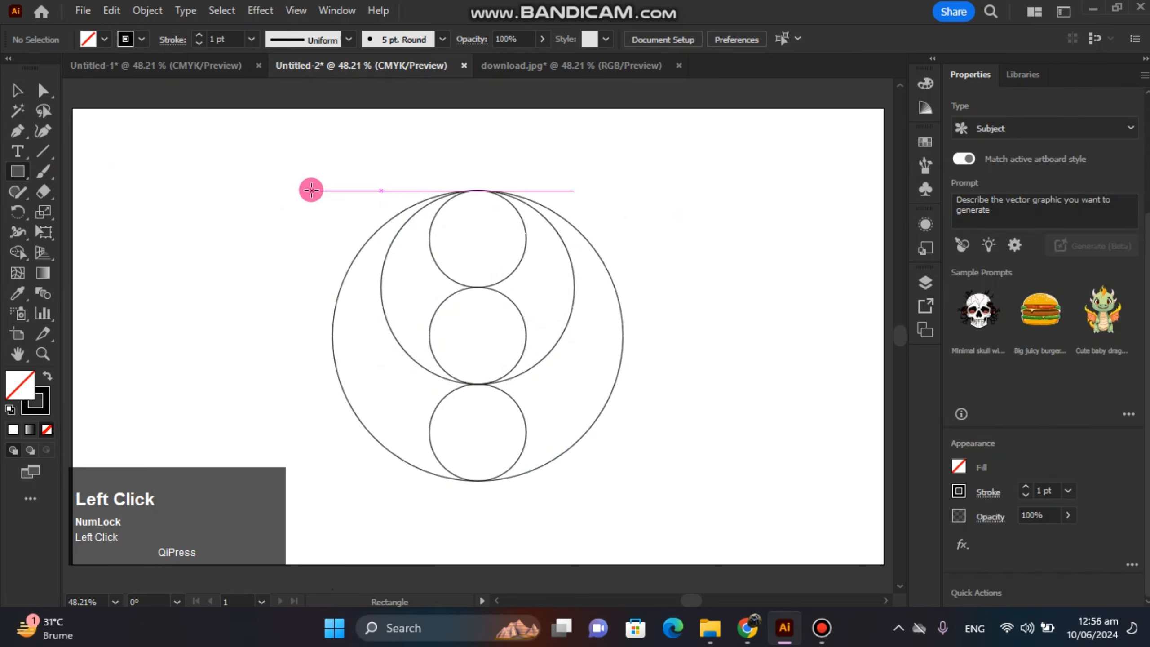
drag(308, 191, 658, 286)
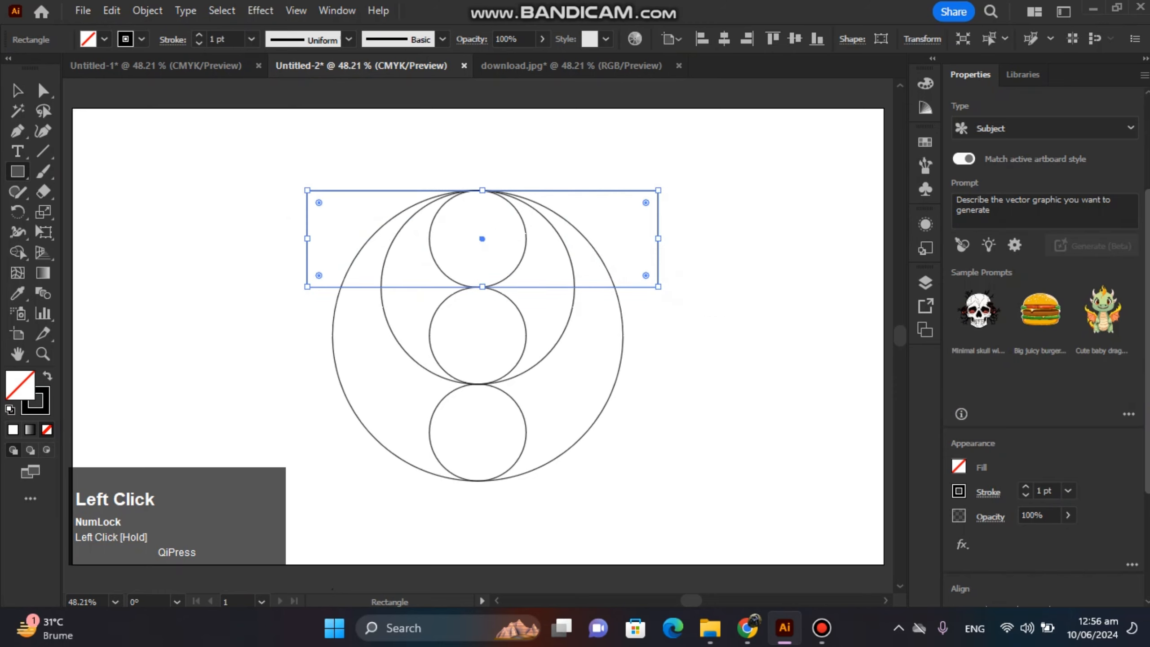
scroll(1028, 433, down, 4)
click(1027, 433)
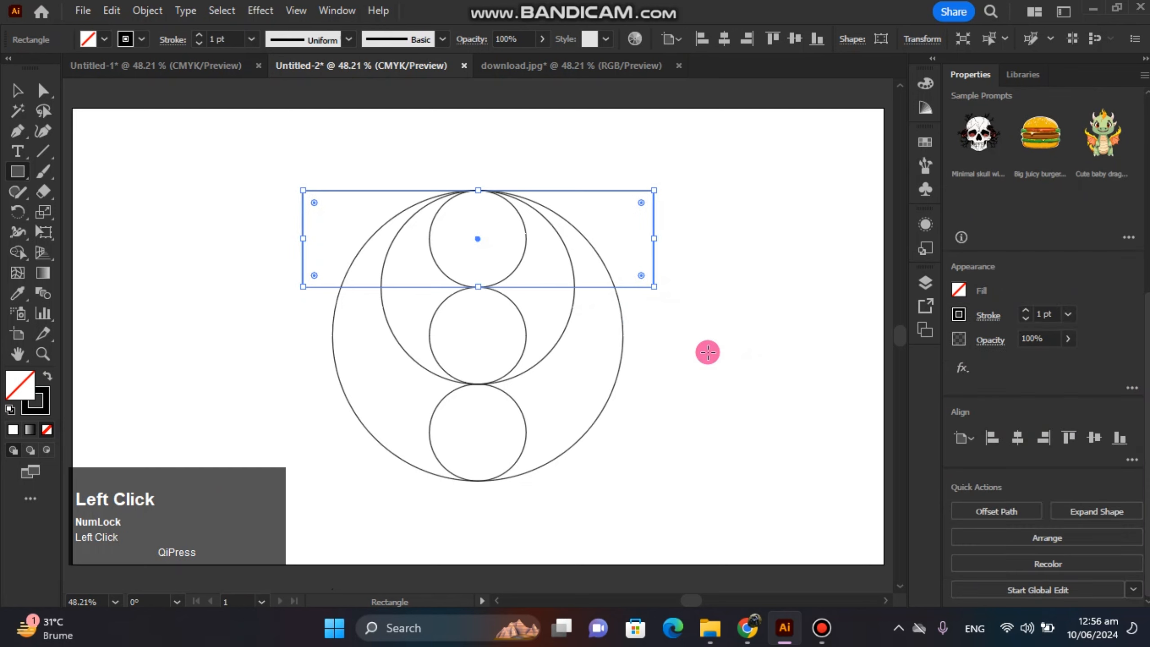
Duplicate the rectangle straight down so the copy frames the bottom small circle.
click(17, 91)
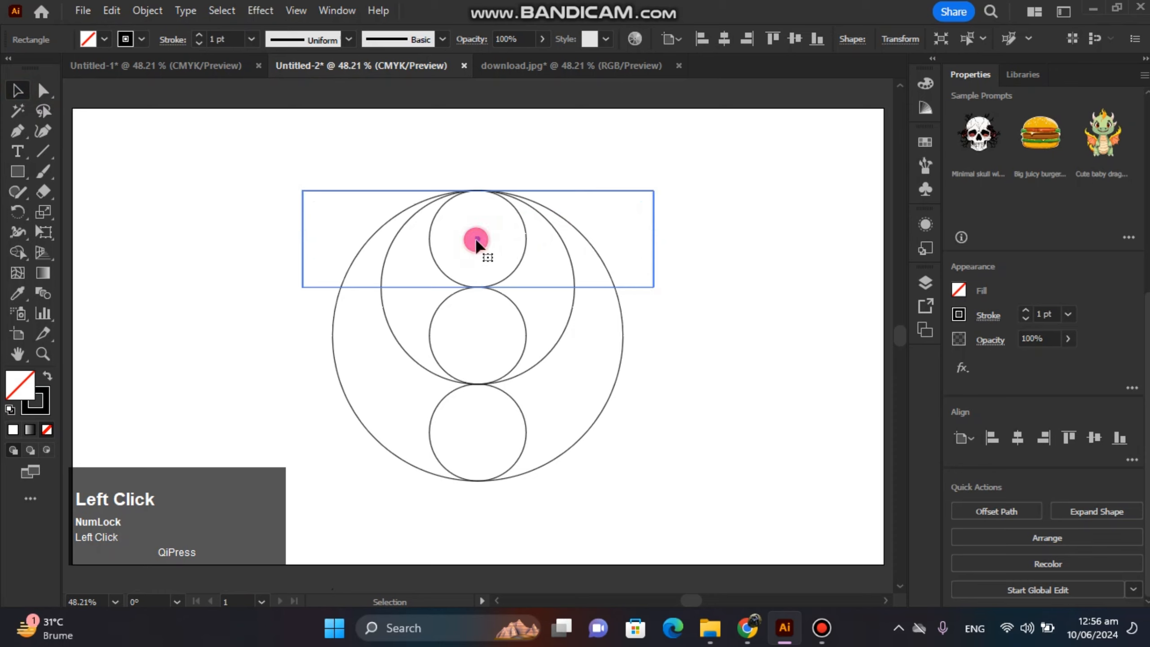
drag(476, 242, 475, 437)
click(724, 349)
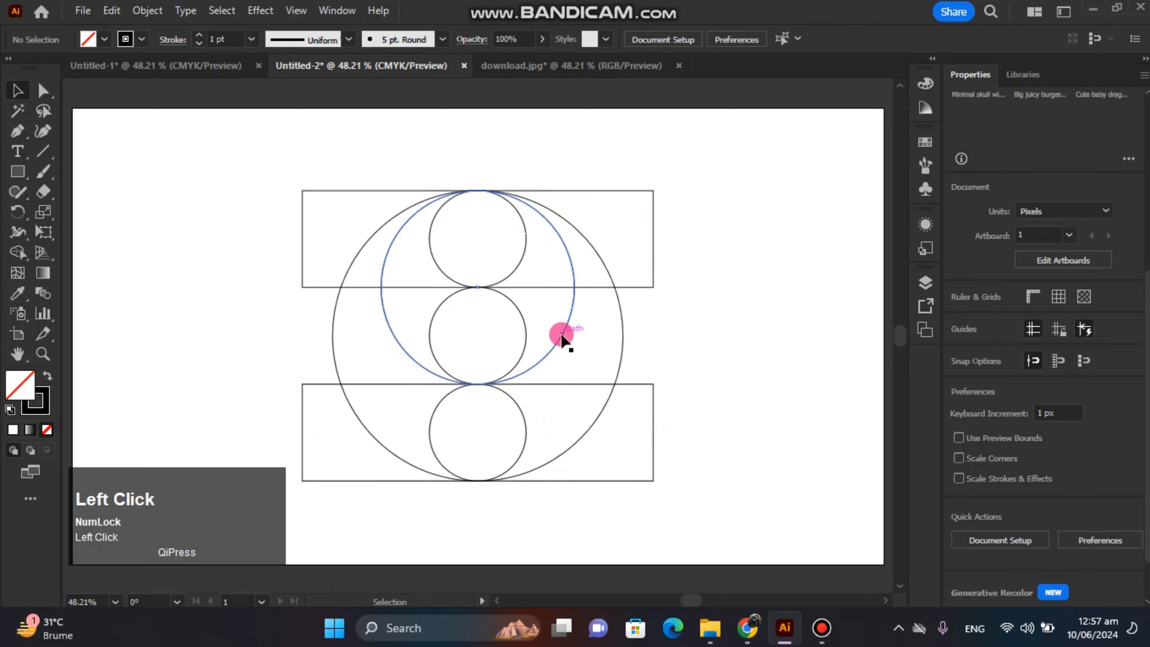
Duplicate the lower rectangle, rotate the copy 90° and fit it between the left edges of the large and small circles.
click(652, 467)
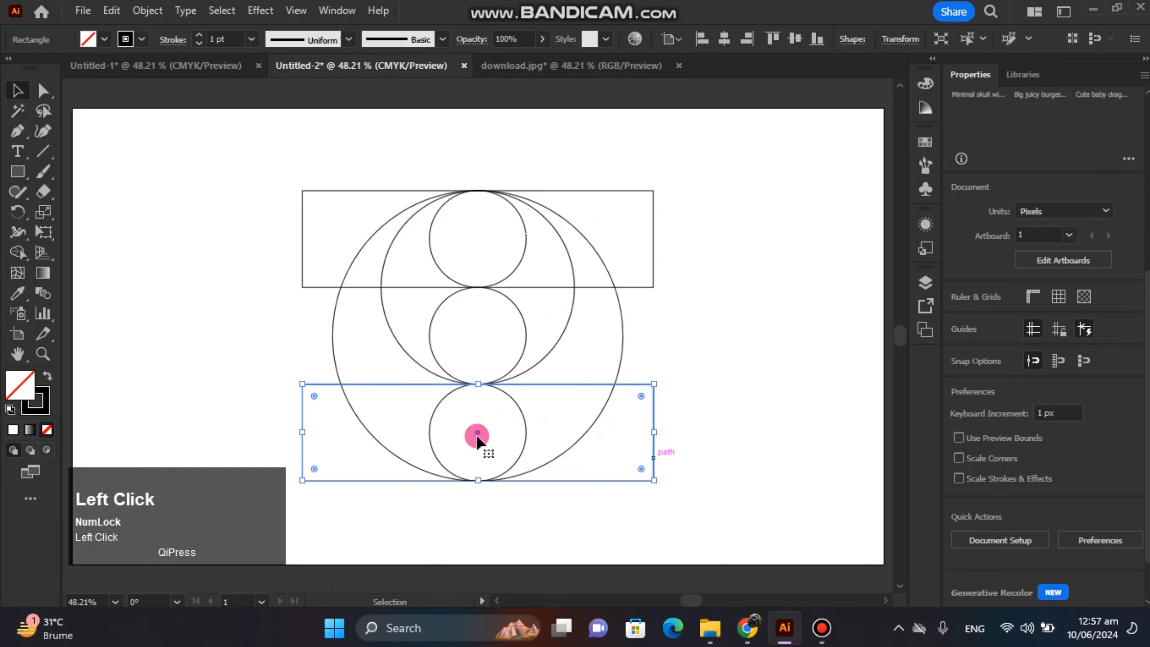
drag(477, 436, 475, 454)
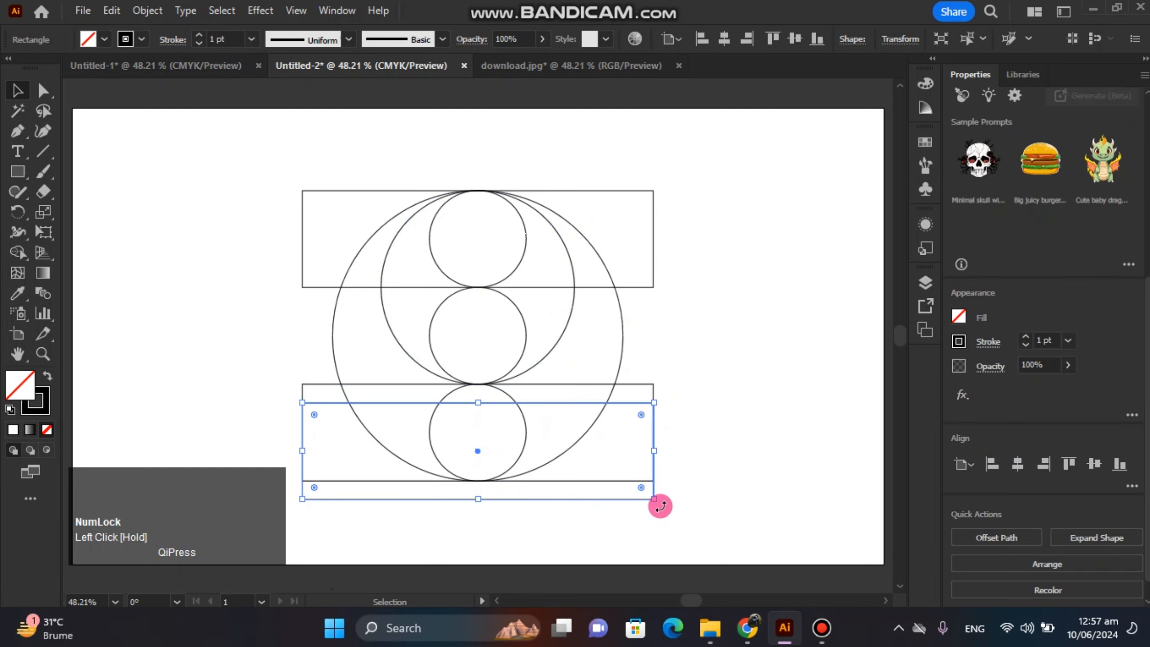
drag(660, 506, 383, 366)
click(740, 343)
Duplicate the medium circle and top small circle to the vertical rectangle's upper-left corner, and duplicate that pair straight down.
click(568, 317)
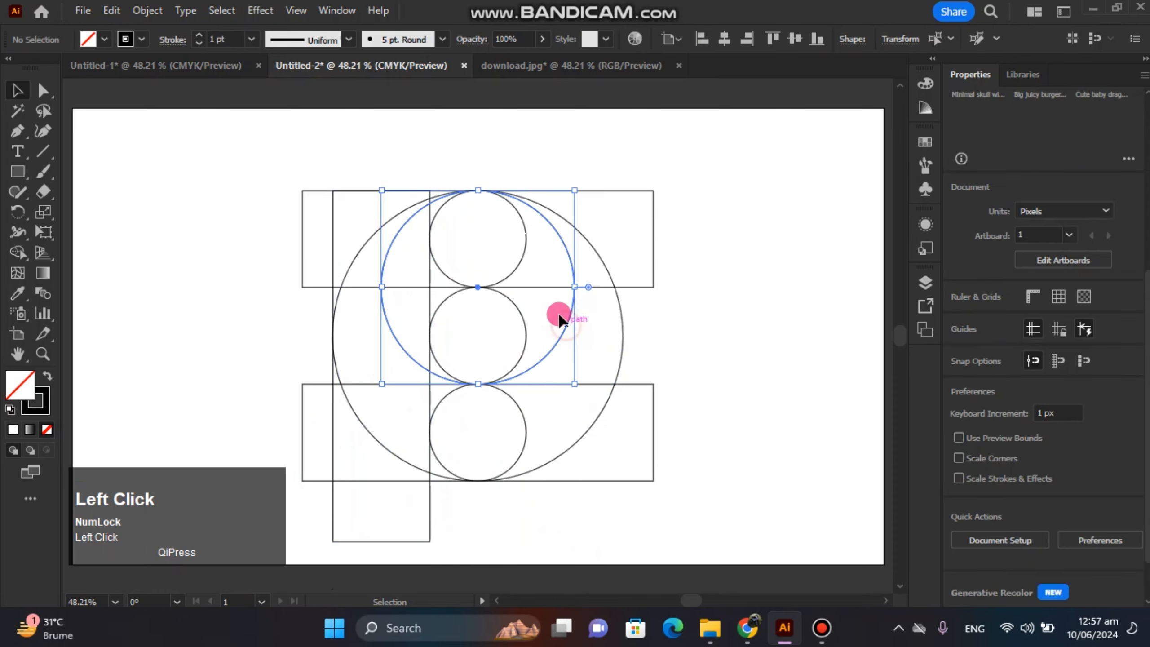
shift+click(517, 269)
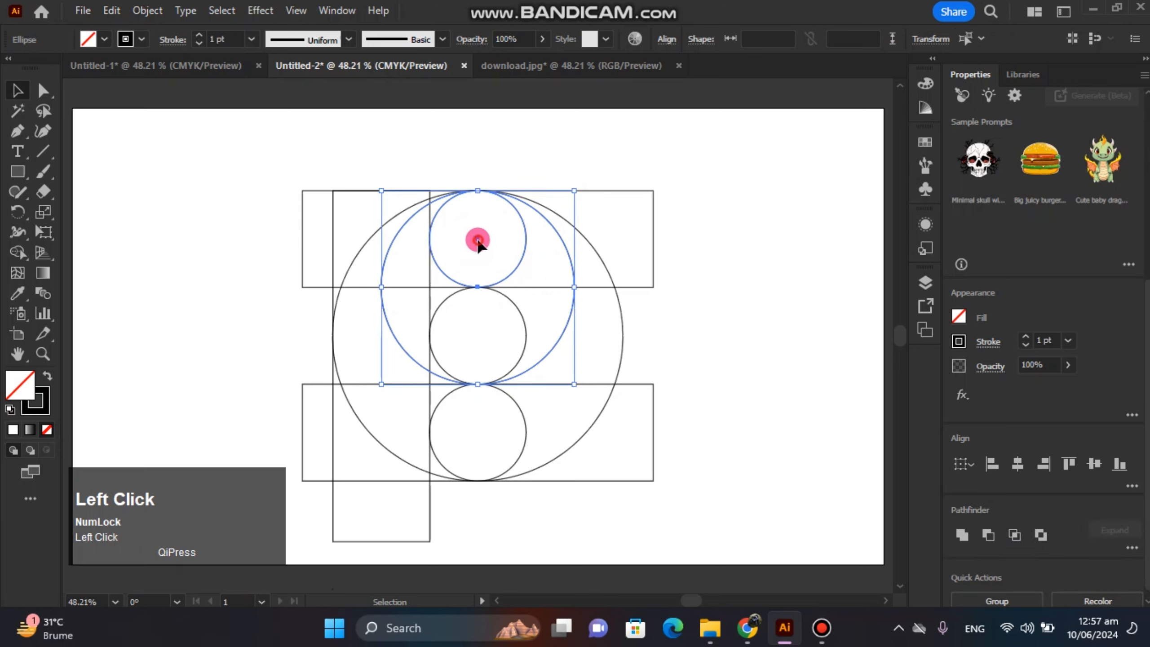
drag(478, 240, 336, 150)
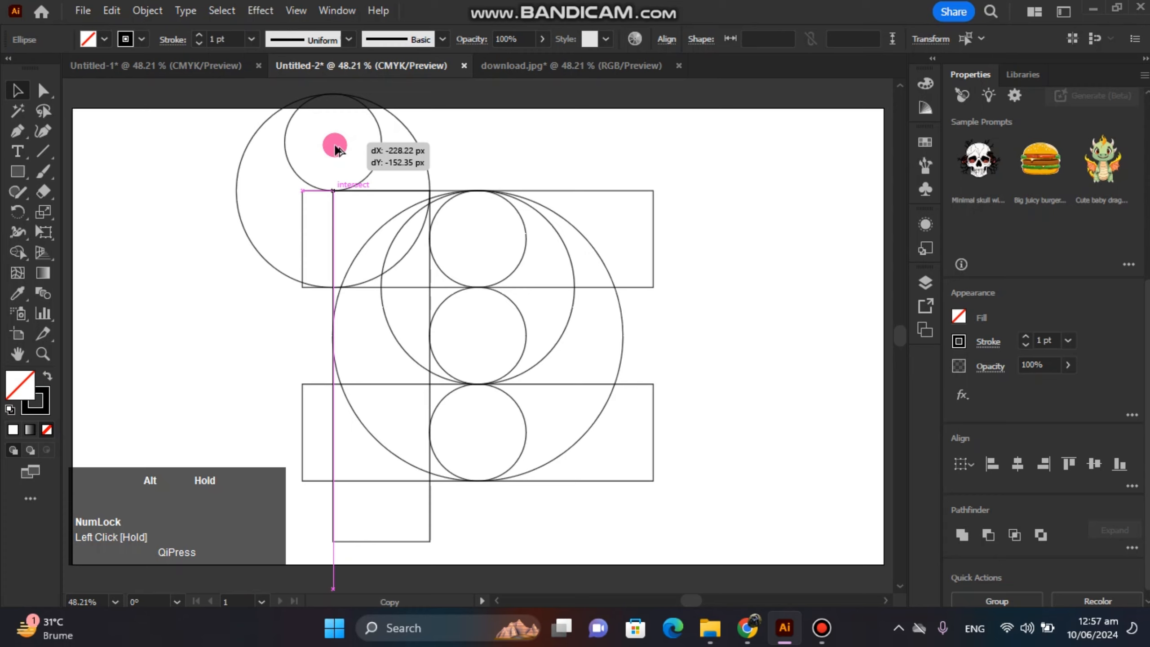
drag(335, 150, 334, 337)
click(206, 231)
Move all the shapes together slightly down and right, and set a red fill for the Shape Builder tool.
drag(211, 142, 588, 447)
drag(428, 334, 455, 359)
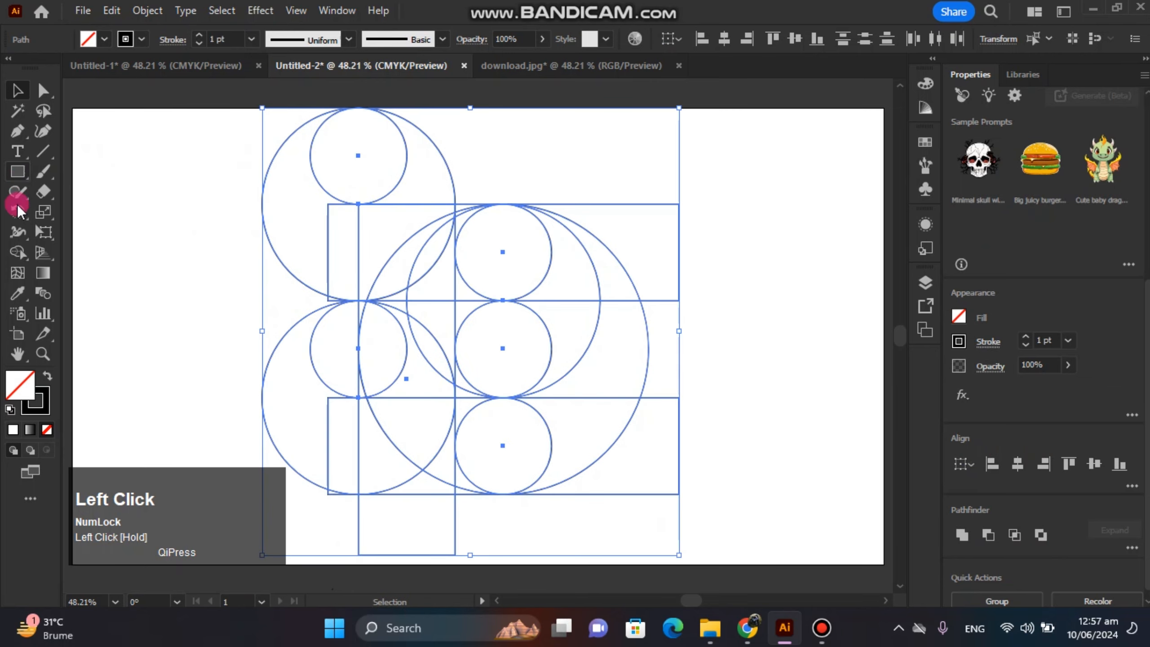
click(18, 256)
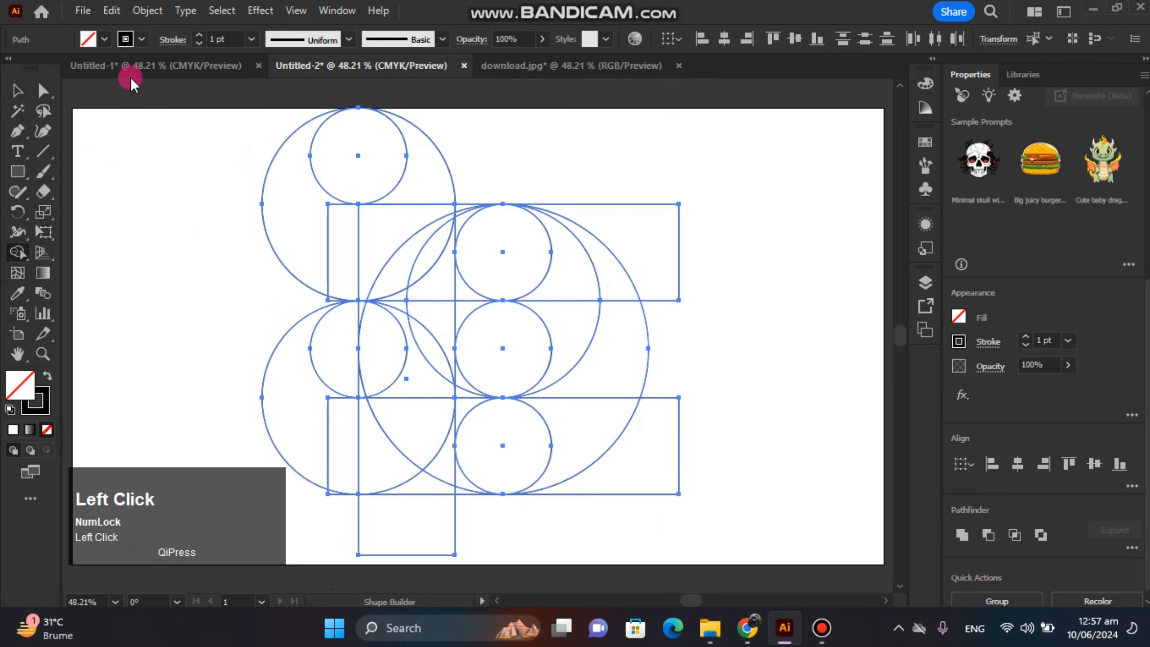
click(108, 43)
click(60, 75)
click(152, 227)
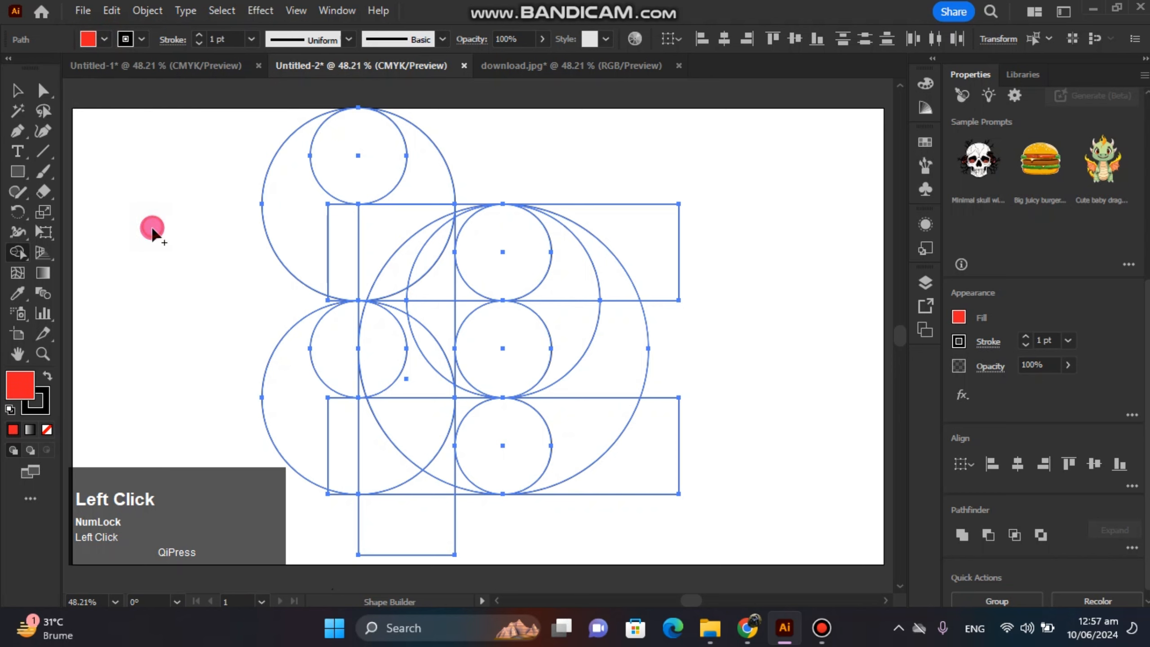
Merge the regions running from the upper-left crescent through the upper rectangle to the medium circle's right crescent into a red S-shaped band.
mouse_move(296, 174)
mouse_down()
mouse_move(319, 233)
mouse_move(352, 271)
mouse_move(557, 265)
mouse_move(564, 317)
mouse_up()
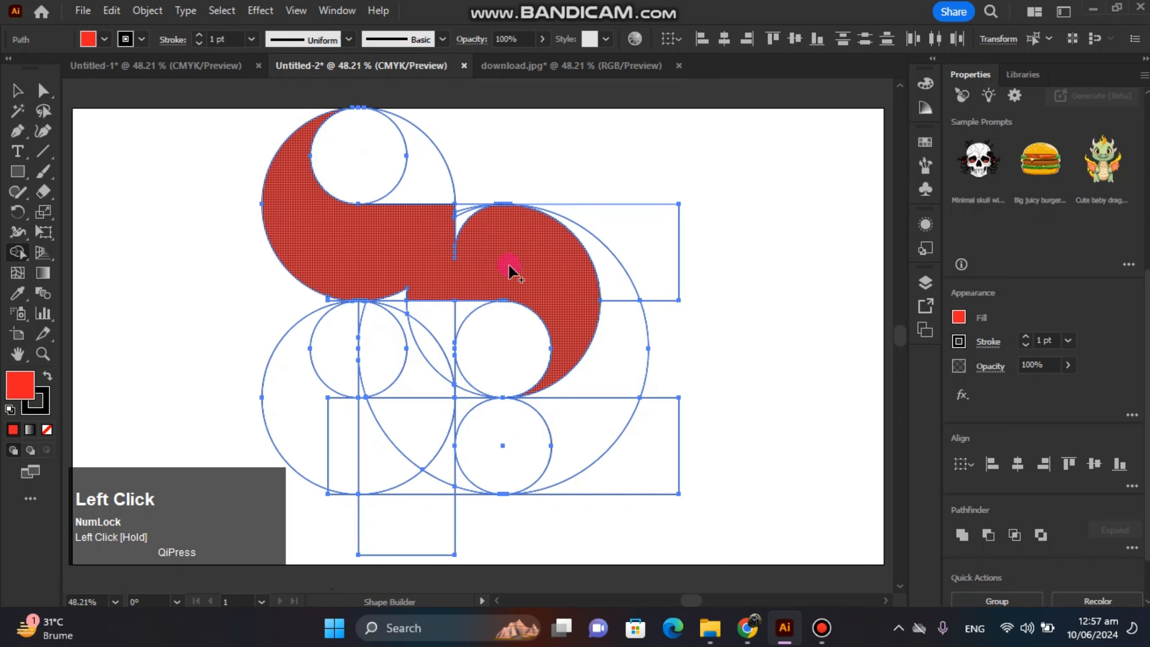
drag(458, 213, 460, 215)
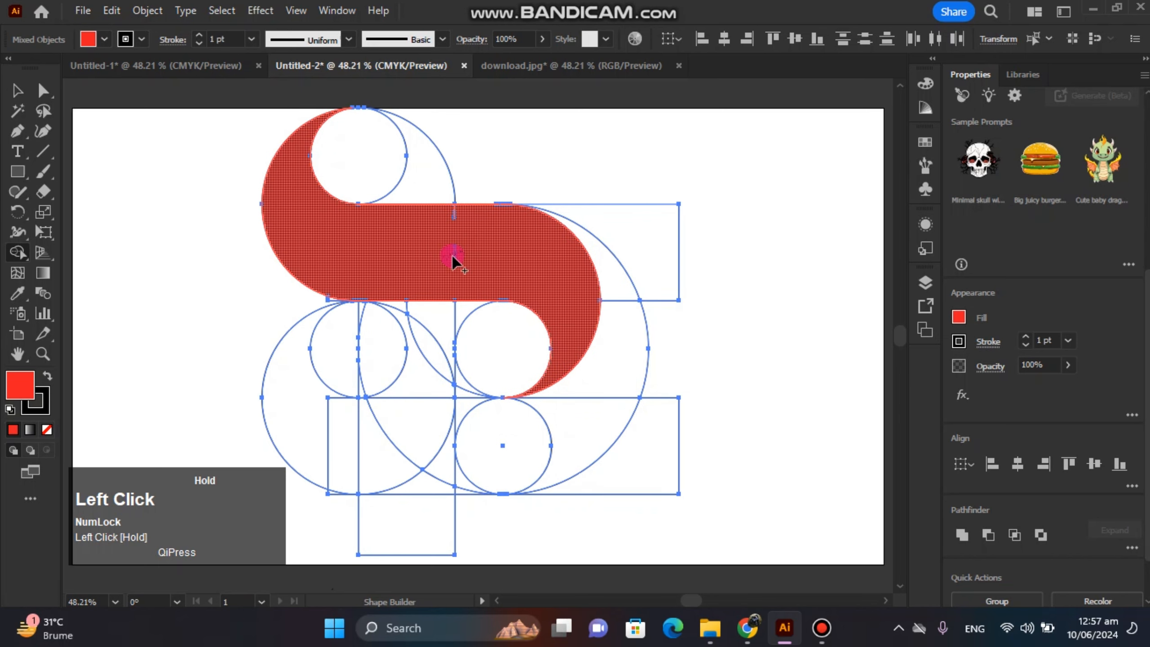
drag(470, 277, 491, 292)
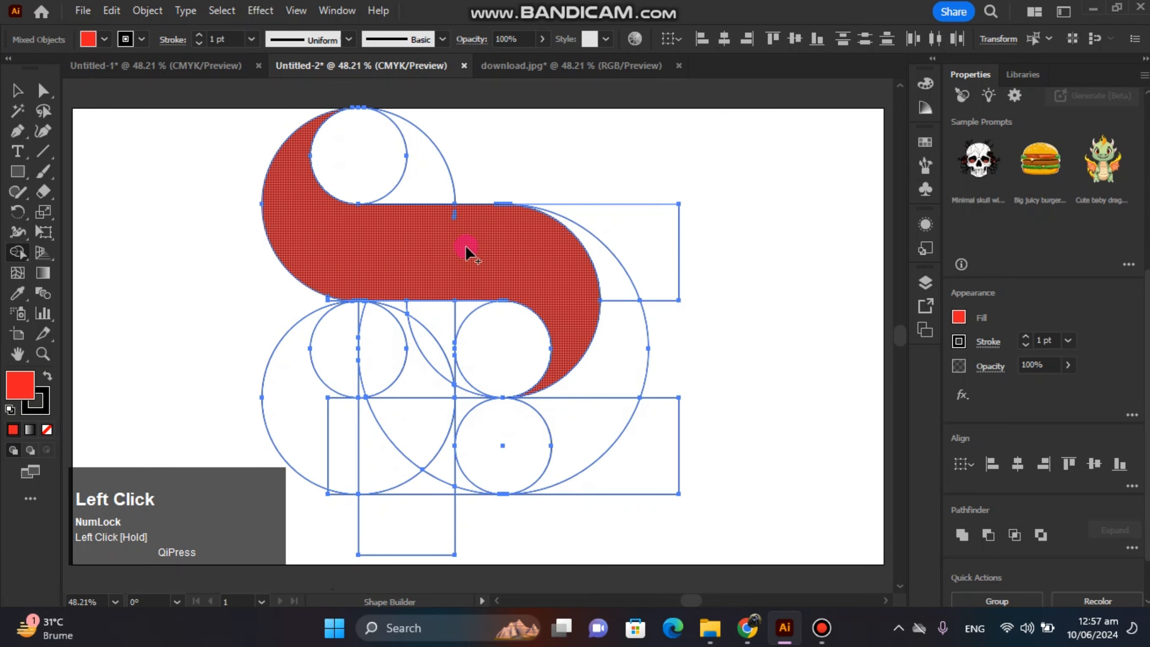
Merge the large circle's outer right crescent with the regions around the bottom small circle into a red lower bowl.
mouse_move(604, 257)
mouse_down()
mouse_move(615, 334)
mouse_move(609, 417)
mouse_move(588, 446)
mouse_move(541, 463)
mouse_up()
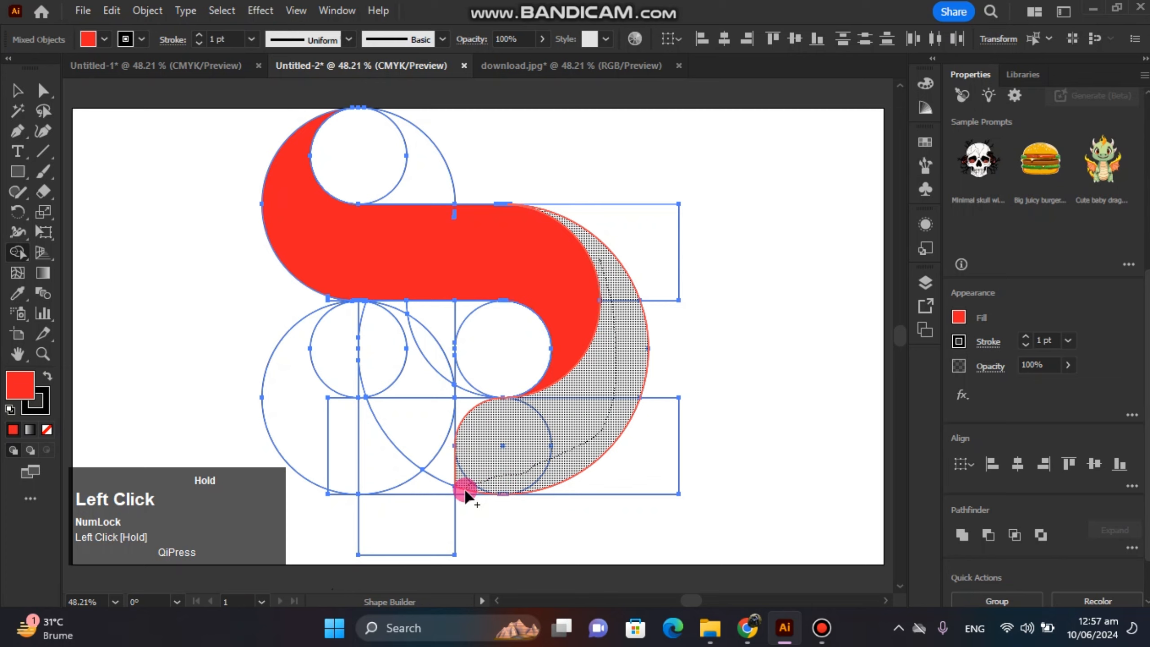
drag(541, 463, 463, 390)
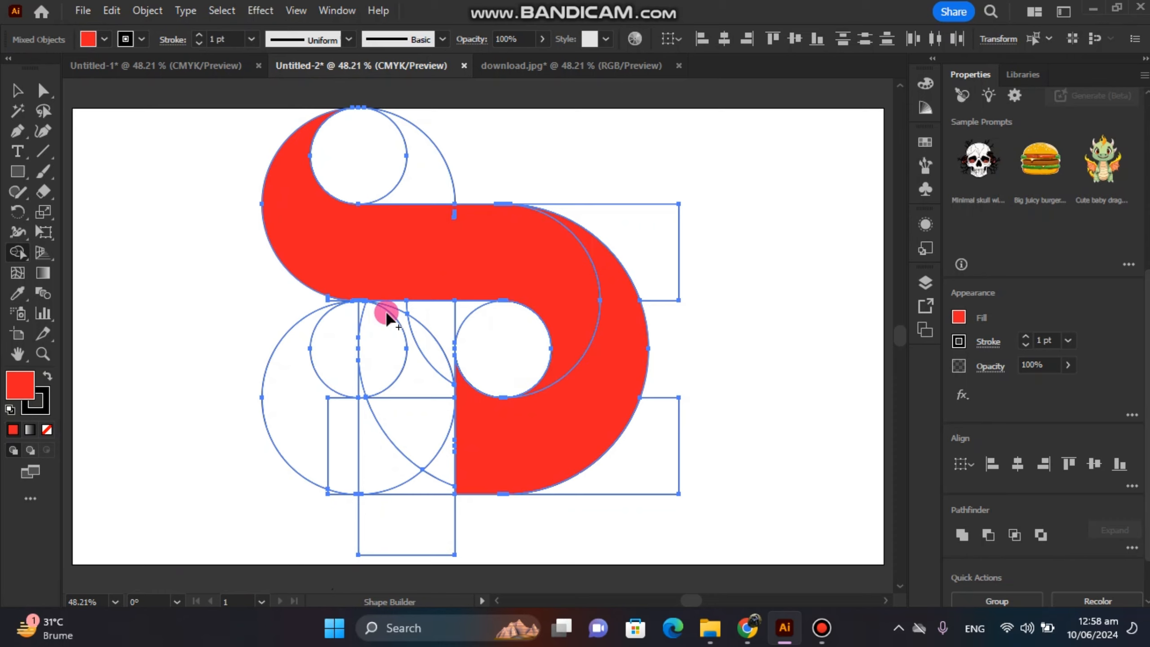
Merge the regions inside the vertical rectangle below the S-shaped band, down to the large circle's arc, into a red stem.
mouse_move(374, 320)
mouse_down()
mouse_move(420, 311)
mouse_move(423, 379)
mouse_move(406, 441)
mouse_move(385, 471)
mouse_up()
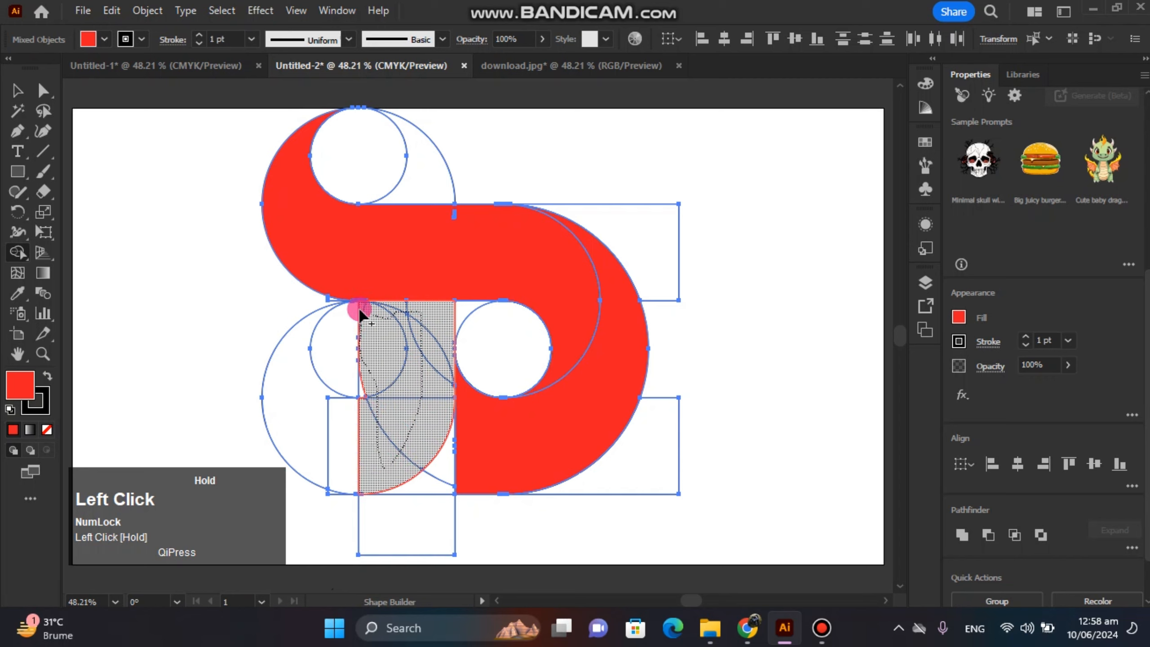
drag(361, 397, 572, 402)
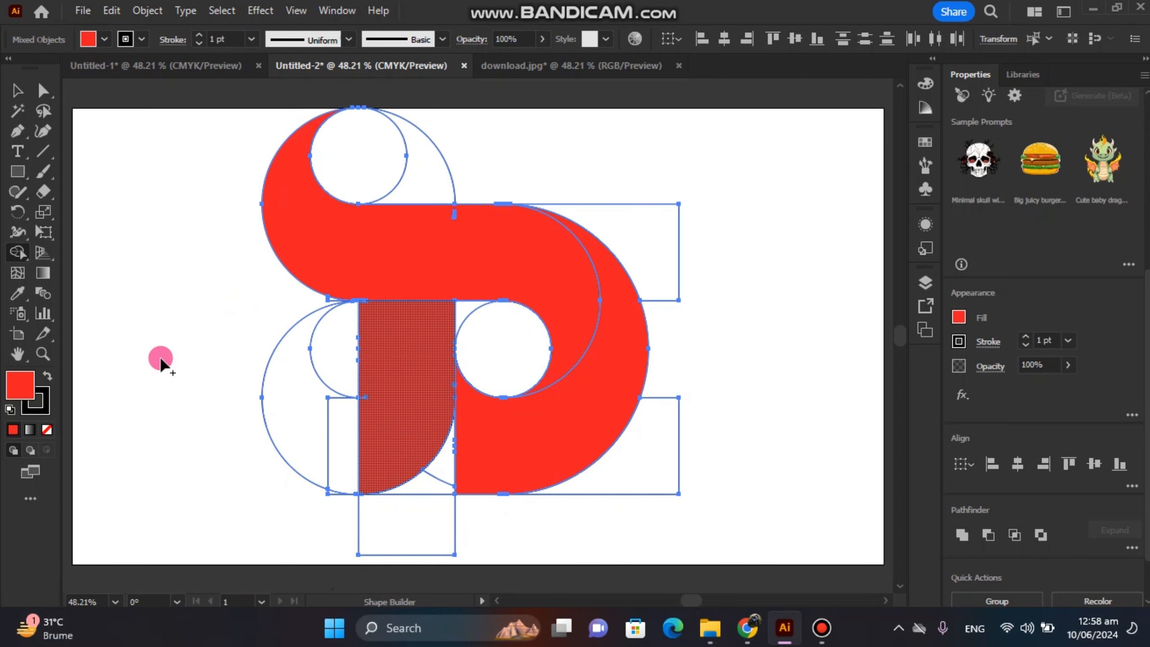
Merge the leftover sliver near the upper edge of the S-shaped band into the band with Shape Builder.
click(43, 353)
drag(449, 267, 665, 445)
key(space)
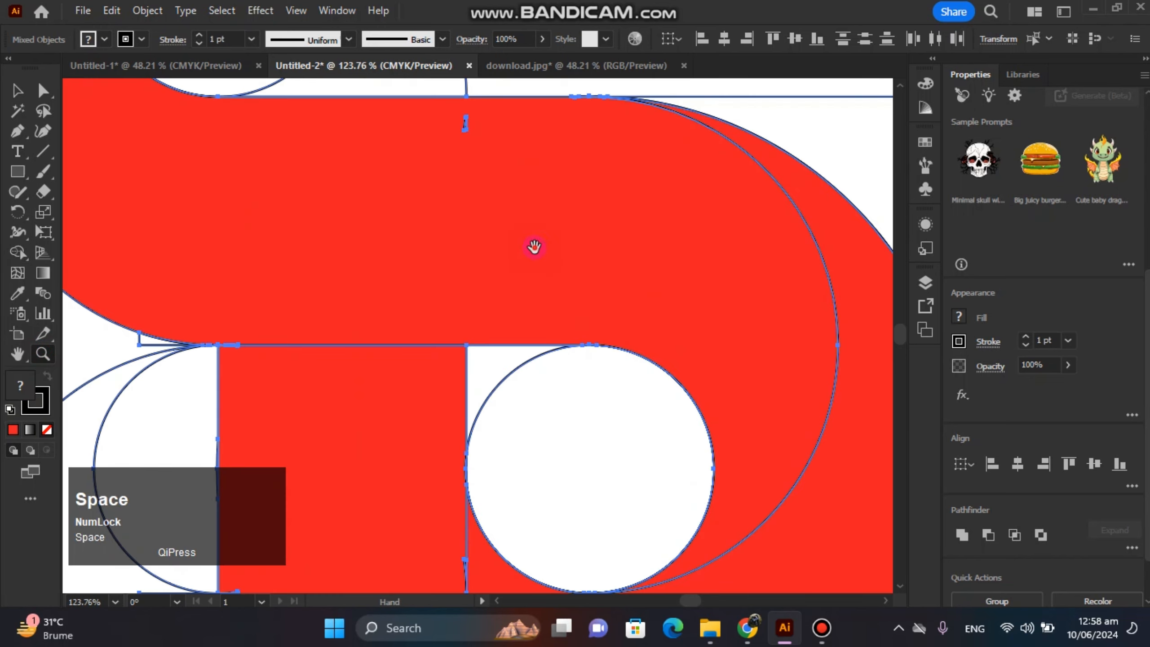
drag(534, 247, 511, 330)
click(23, 260)
drag(542, 253, 491, 260)
Merge the leftover slivers at the band's lower edge and along the stem's right edge into the adjoining red shapes.
drag(516, 415, 733, 572)
key(space)
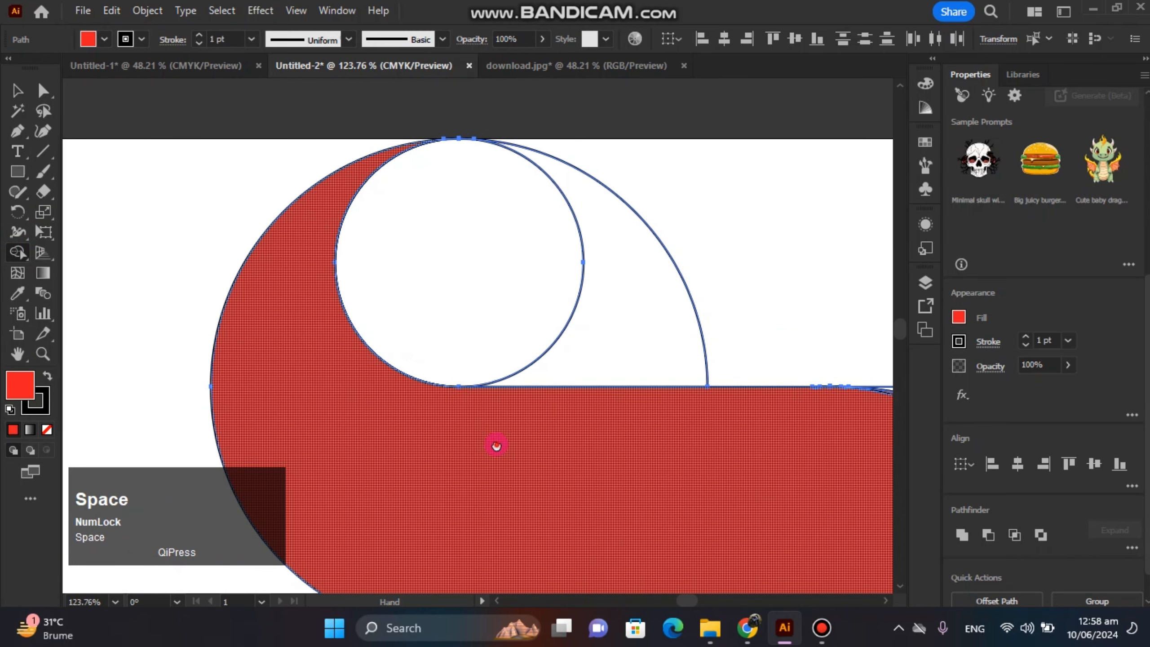
drag(496, 444, 376, 259)
mouse_move(393, 350)
mouse_down()
mouse_move(412, 423)
mouse_move(356, 452)
mouse_up()
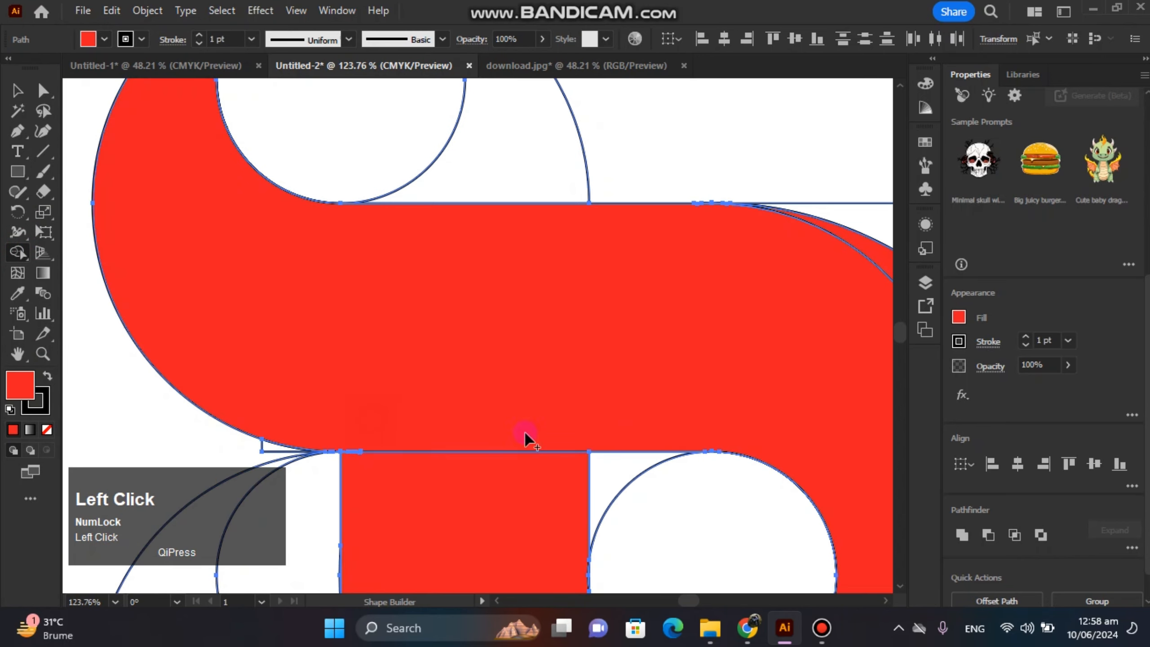
key(space)
drag(667, 429, 526, 285)
drag(603, 356, 680, 315)
mouse_move(449, 492)
mouse_down()
mouse_move(480, 370)
mouse_move(560, 375)
mouse_up()
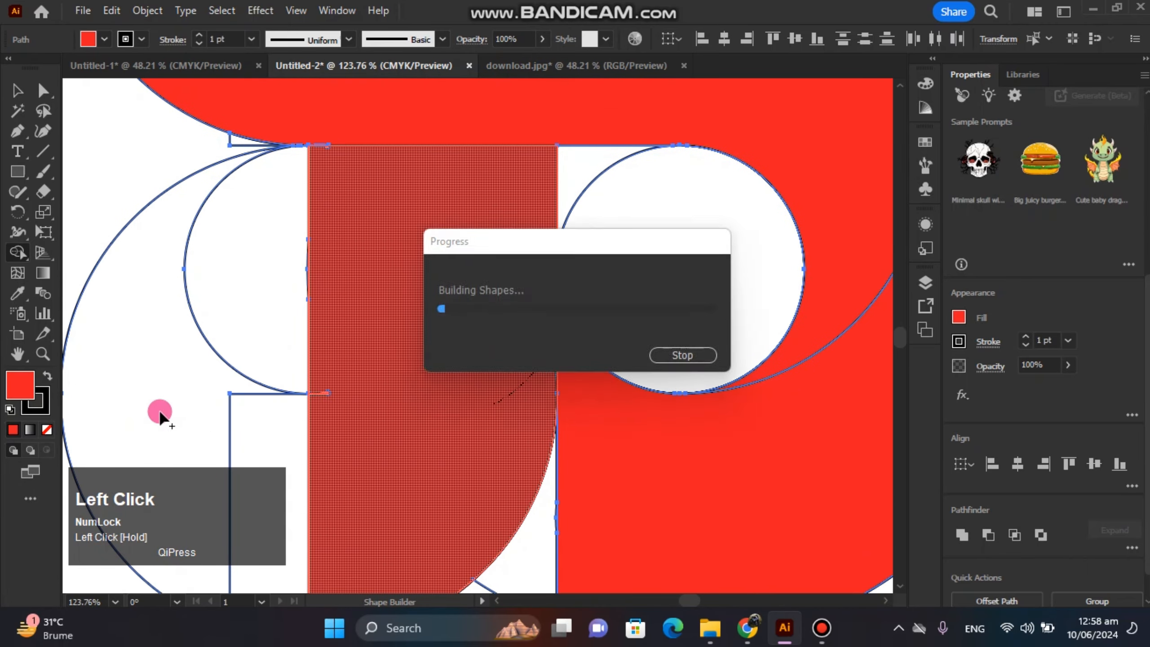
Merge the small spur crossing the stem's left edge, level with the lower rectangle's top side, into the red stem.
click(43, 354)
drag(334, 392, 378, 457)
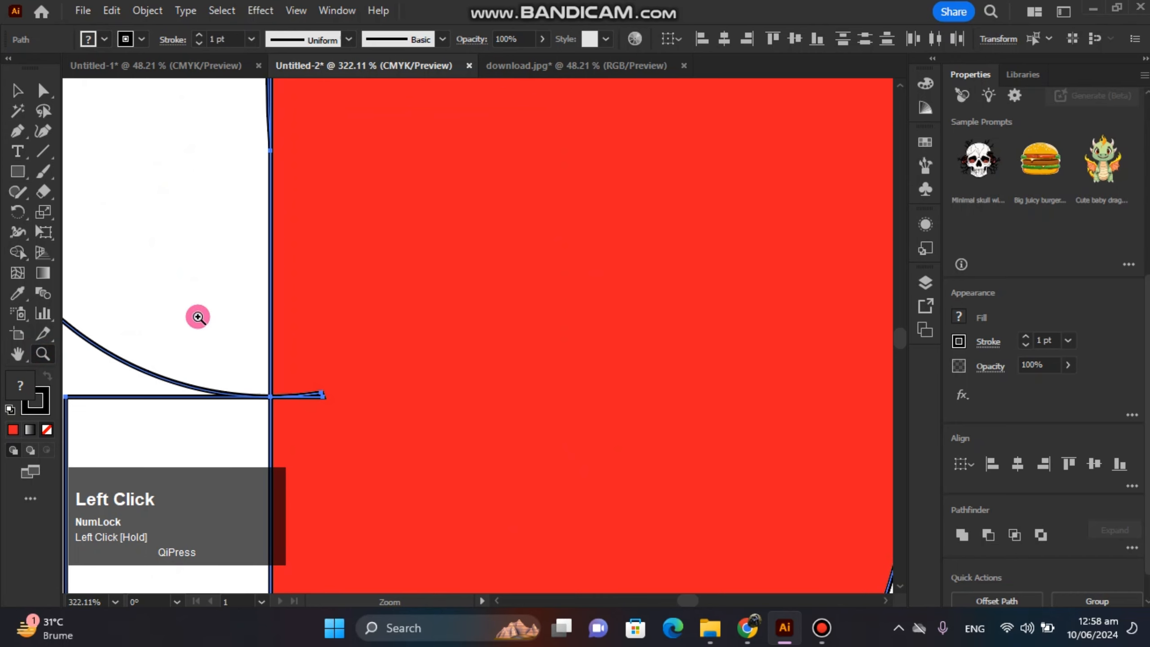
click(27, 259)
drag(344, 374, 350, 369)
Merge the tiny slivers where the stem's upper-left corner meets the band into the S-shaped band.
key(space)
mouse_move(377, 247)
mouse_down()
mouse_move(396, 576)
mouse_move(376, 468)
mouse_up()
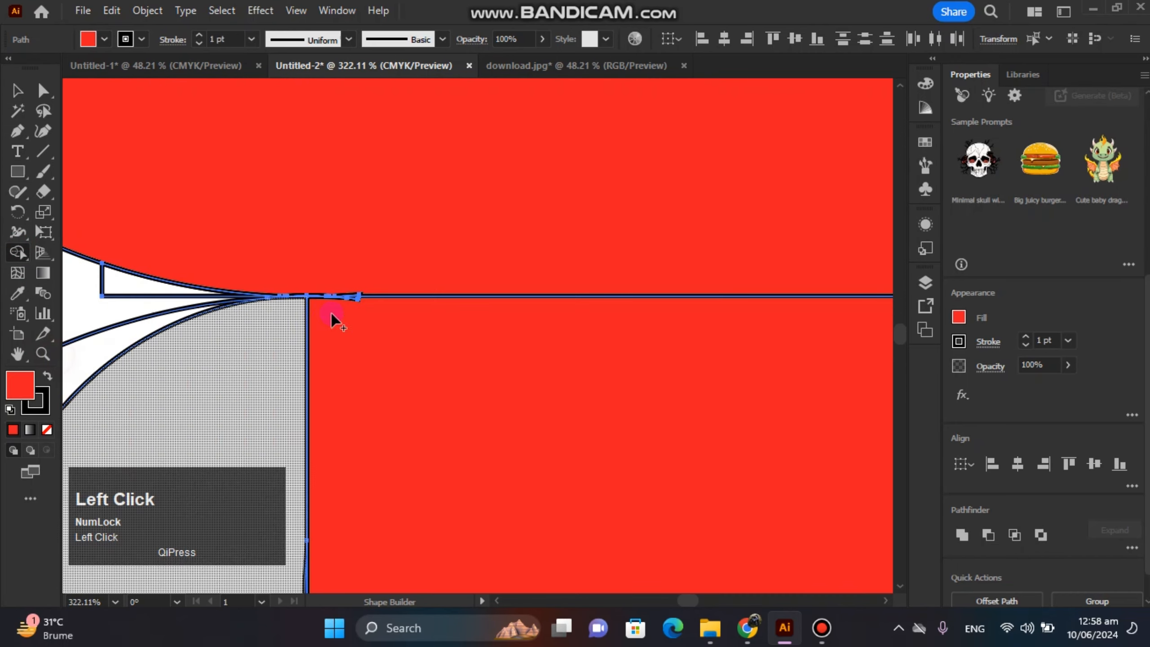
mouse_move(334, 313)
mouse_down()
mouse_move(367, 297)
mouse_move(643, 428)
mouse_up()
key(ctrl+z)
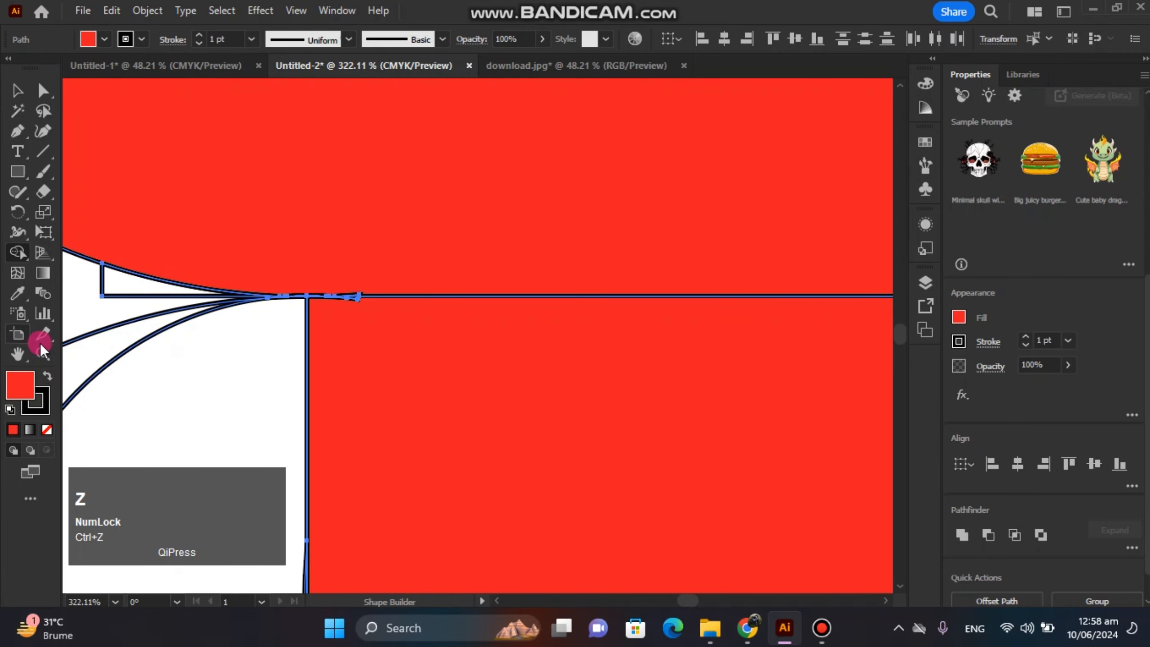
click(43, 354)
drag(364, 301, 143, 271)
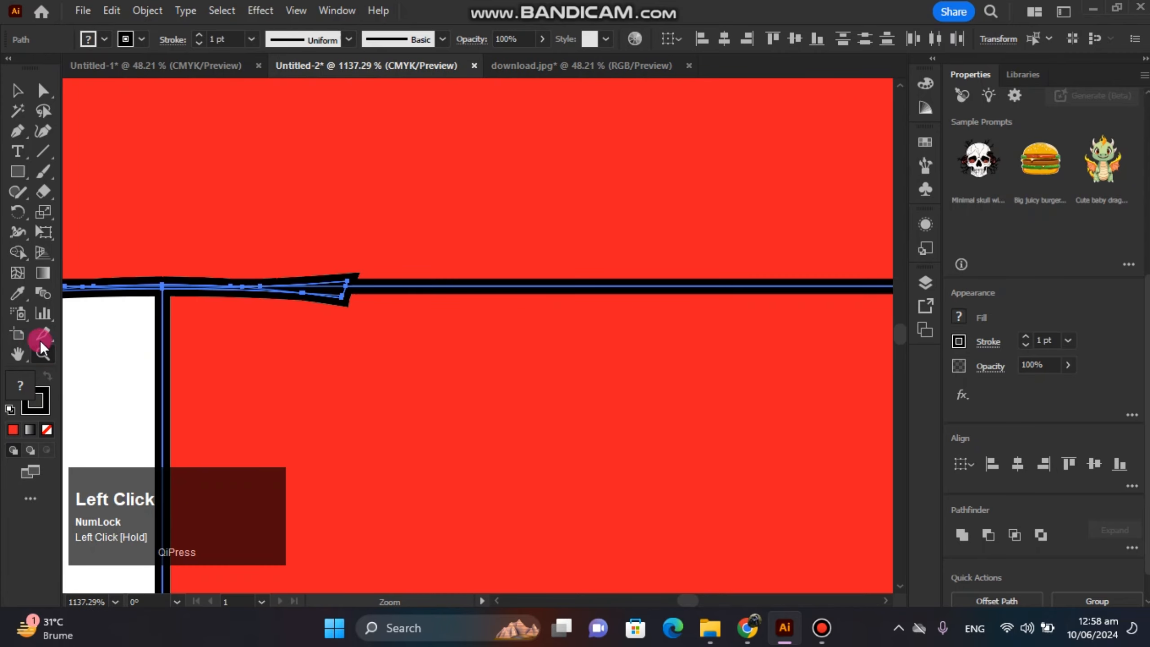
click(17, 259)
mouse_move(376, 358)
mouse_down()
mouse_move(341, 314)
mouse_move(378, 260)
mouse_move(277, 306)
mouse_move(235, 292)
mouse_up()
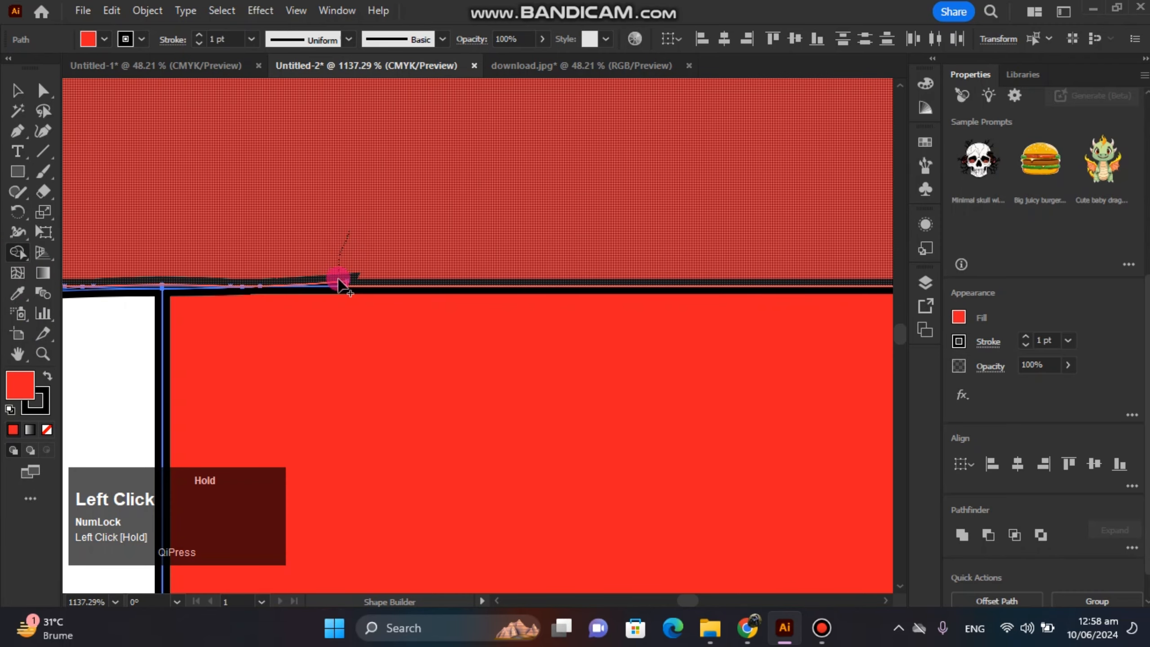
click(339, 284)
click(172, 288)
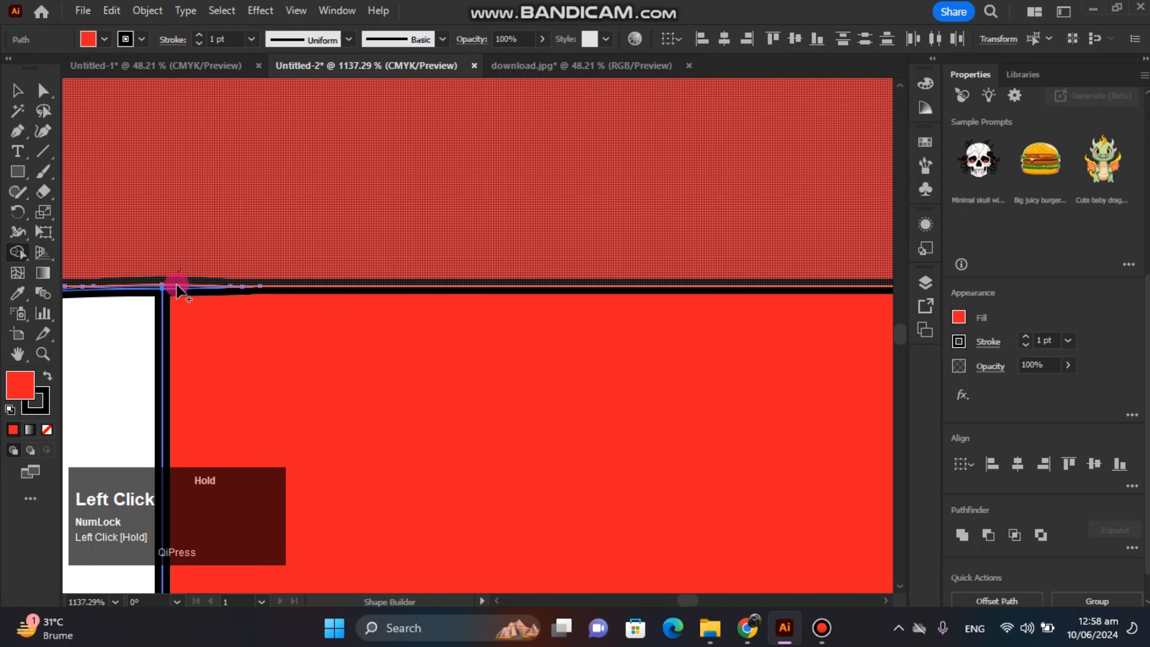
drag(163, 272, 151, 279)
click(151, 290)
Scale the entire artwork down proportionally around its centre to about half its size.
key(ctrl+0)
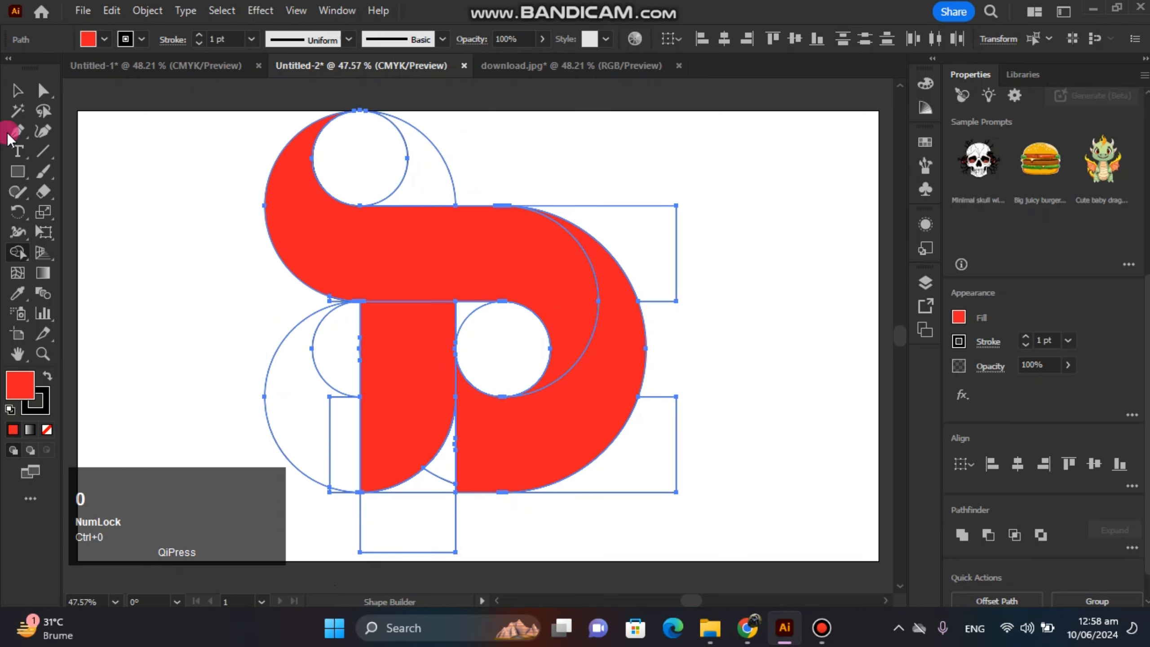
click(14, 90)
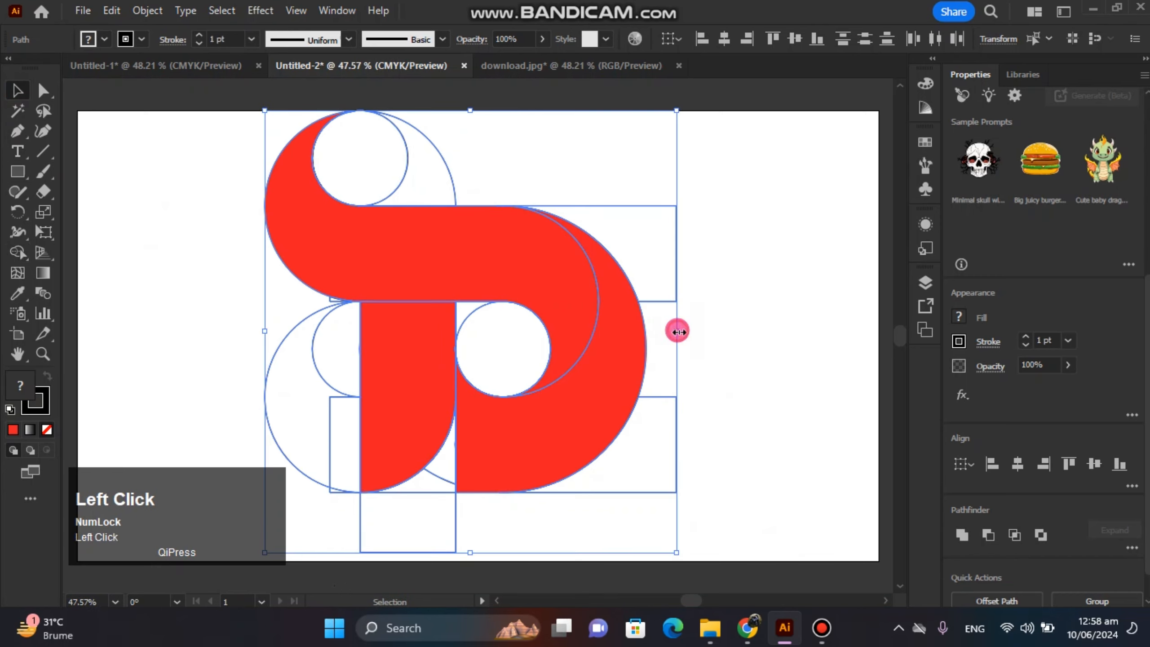
drag(678, 332, 583, 328)
click(730, 309)
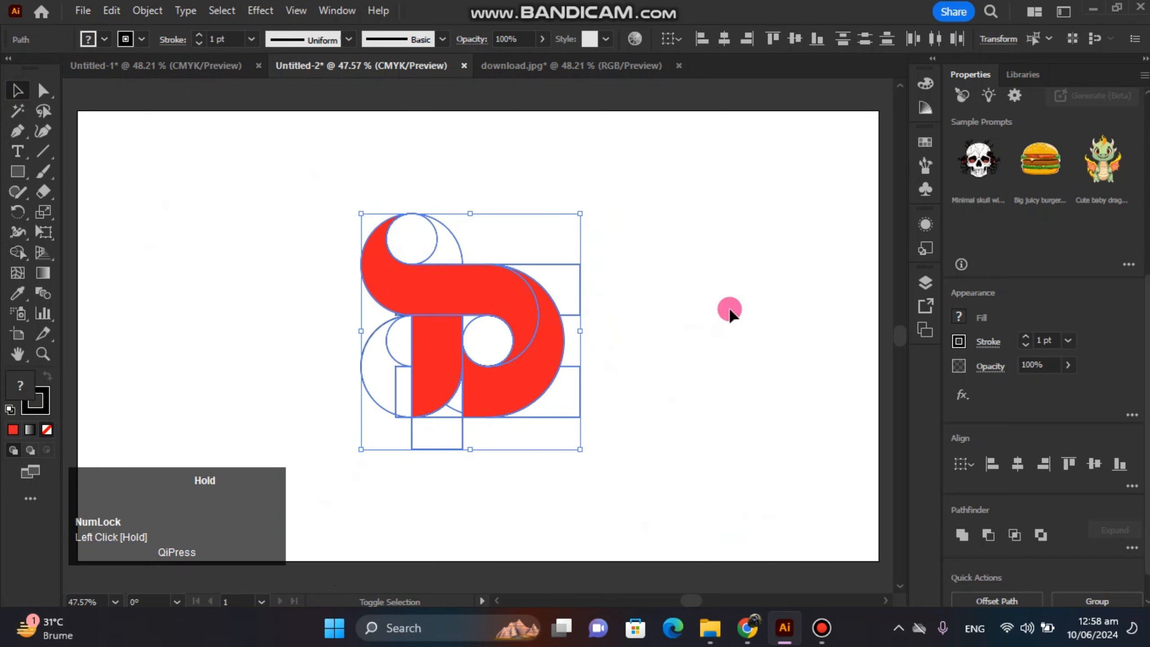
Move the red band, stem and bowl together off the construction outlines to the artboard's right side.
click(533, 383)
shift+click(485, 301)
shift+click(429, 352)
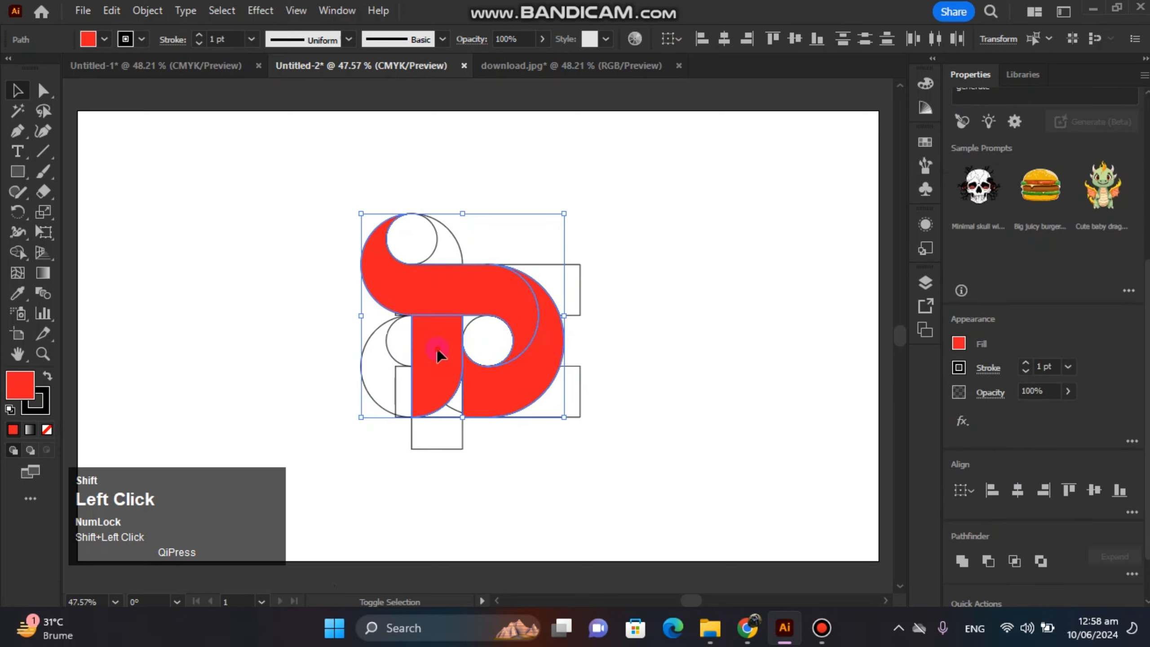
click(298, 282)
click(426, 290)
shift+click(438, 356)
shift+click(519, 390)
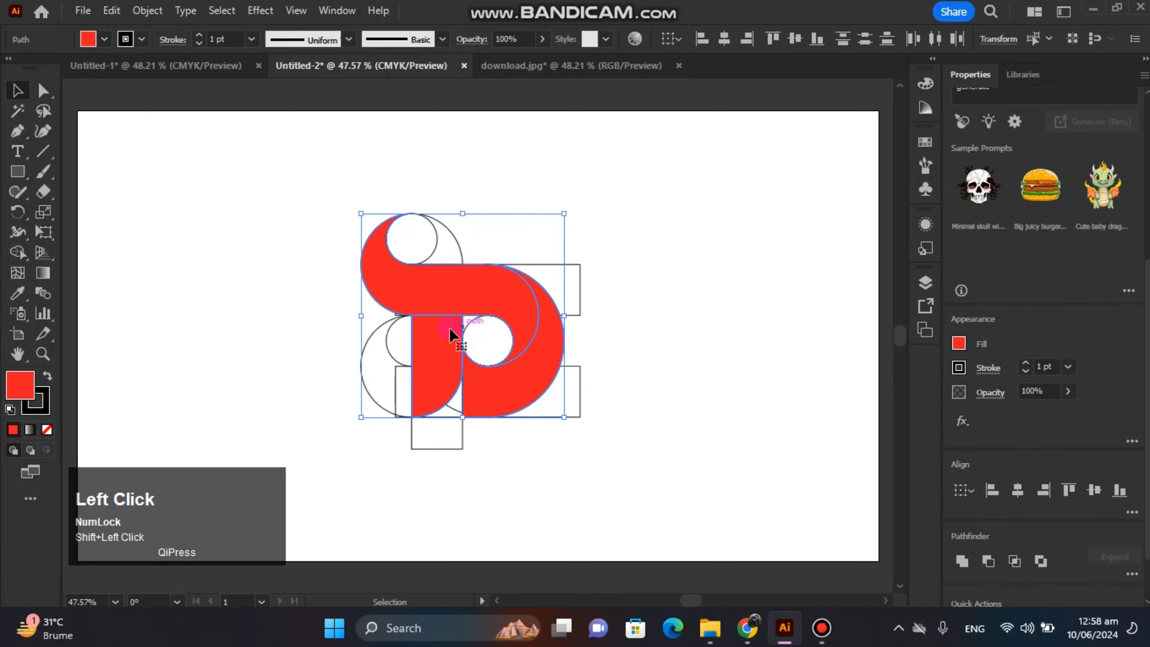
drag(453, 335, 761, 310)
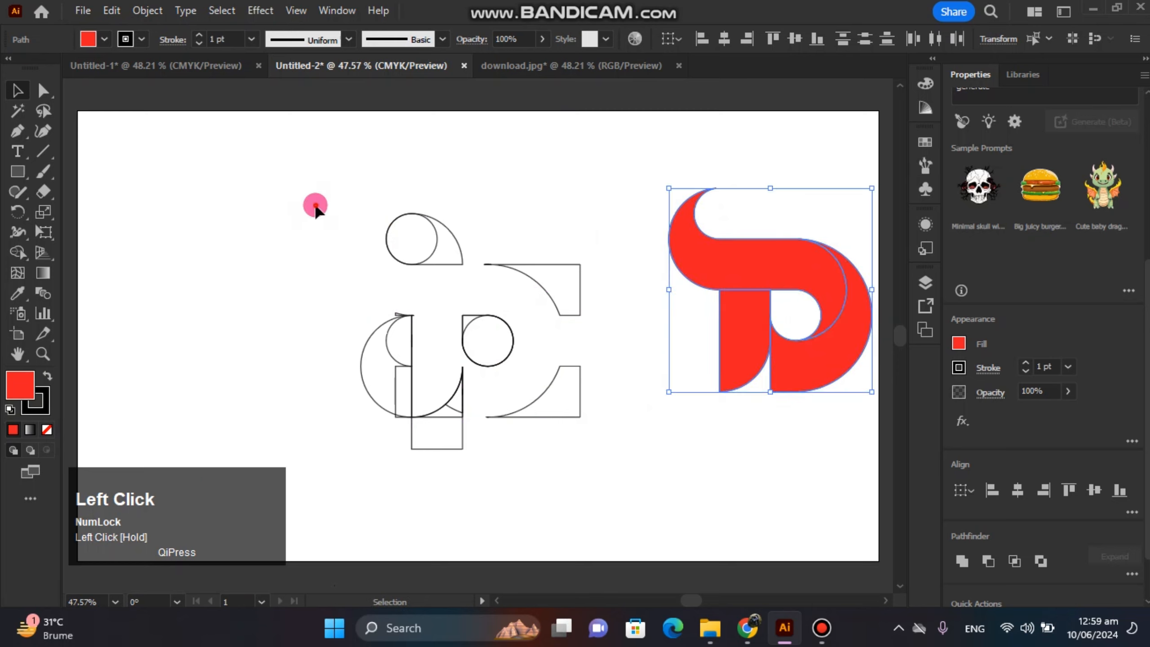
Delete the leftover construction outlines and move the red logo back to the middle of the artboard.
drag(315, 208, 591, 457)
key(Delete)
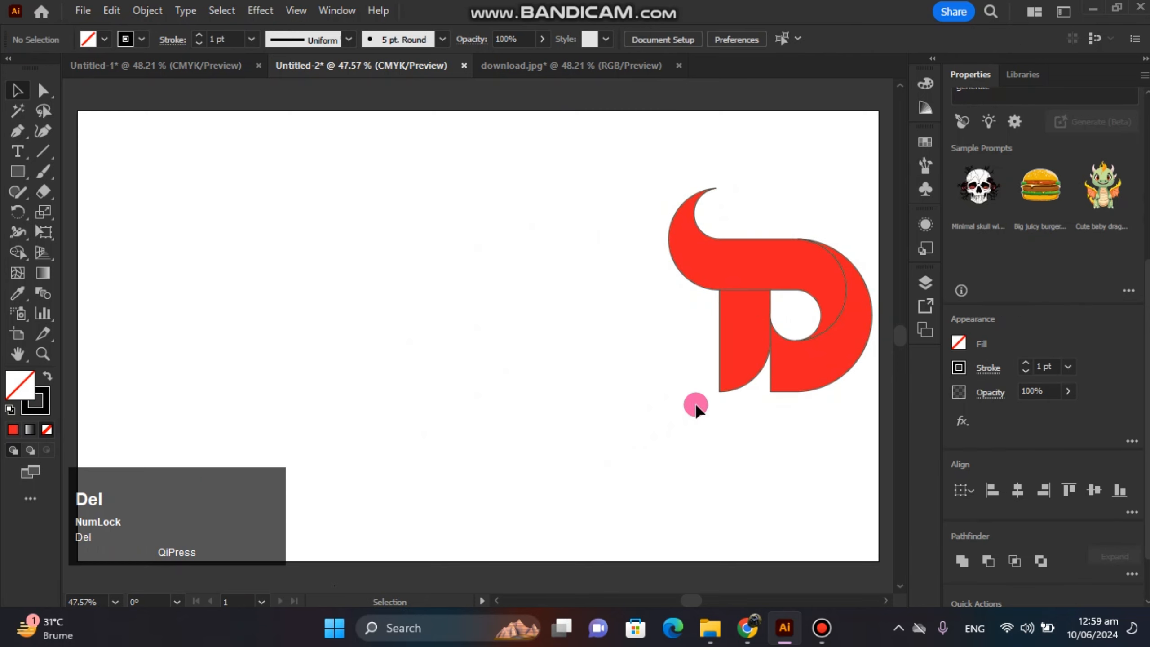
drag(611, 247, 782, 407)
drag(804, 346, 561, 302)
click(711, 288)
Stretch the red stem downward so its curved tip extends well below the bowl.
click(505, 316)
drag(504, 351, 506, 437)
click(599, 421)
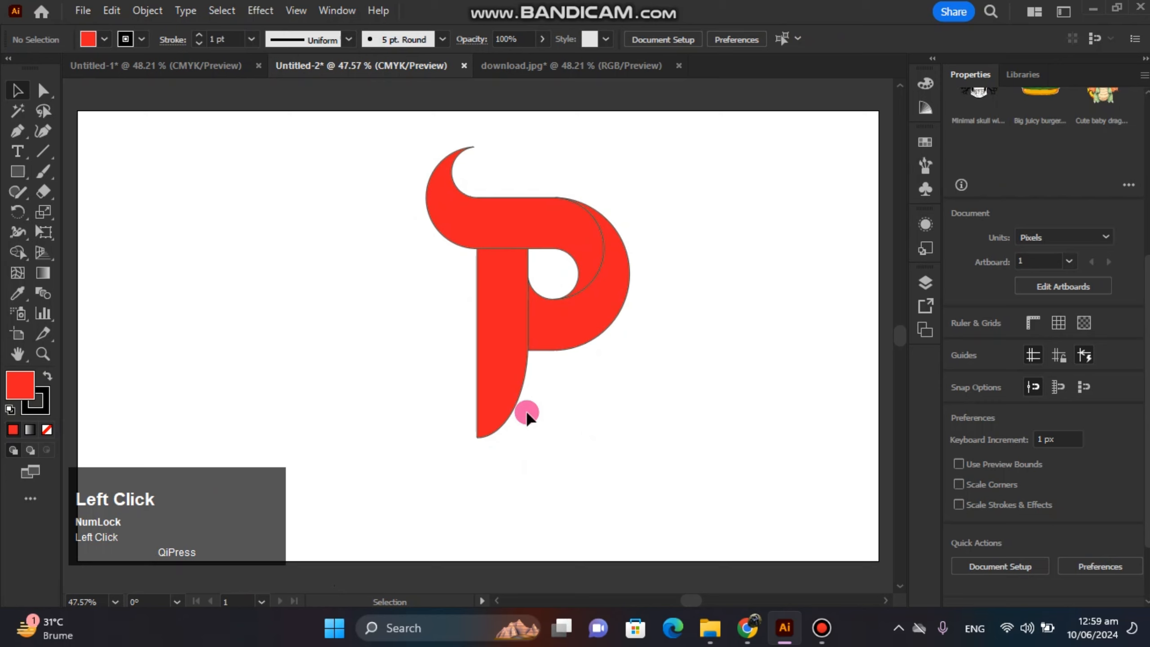
drag(503, 435, 511, 441)
click(630, 480)
Enlarge the whole letter P slightly and move it down and left to centre it on the artboard.
drag(632, 467, 410, 229)
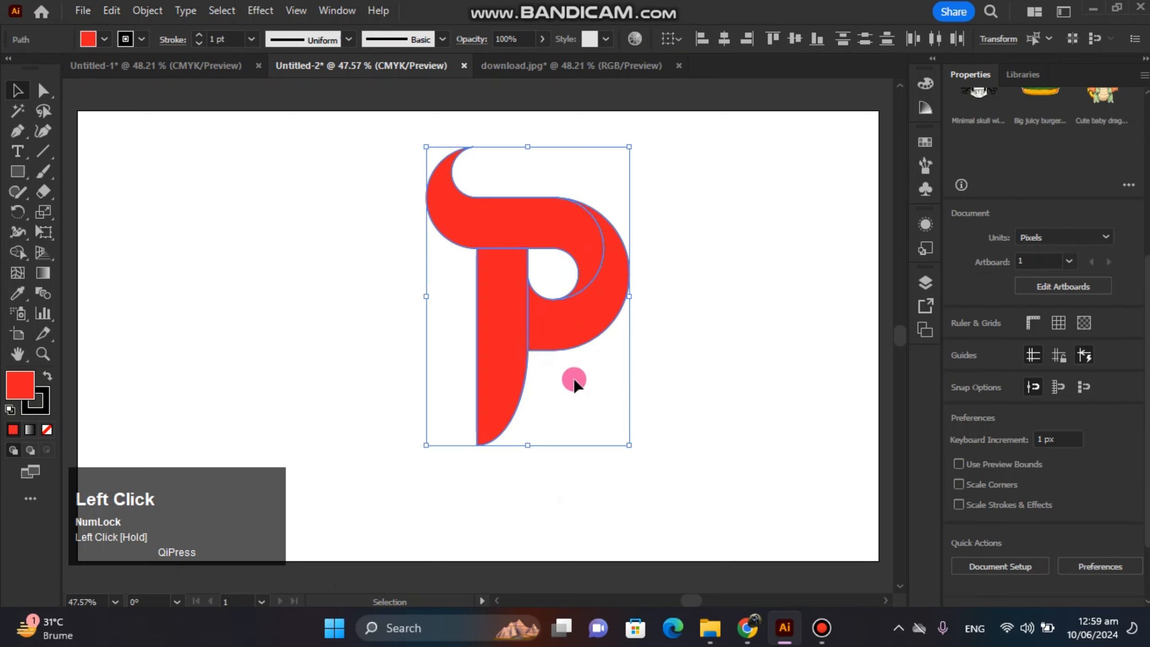
drag(629, 445, 634, 450)
drag(522, 353, 505, 382)
click(732, 347)
Give the S-shaped band a linear gradient running from the logo's red to black.
click(537, 252)
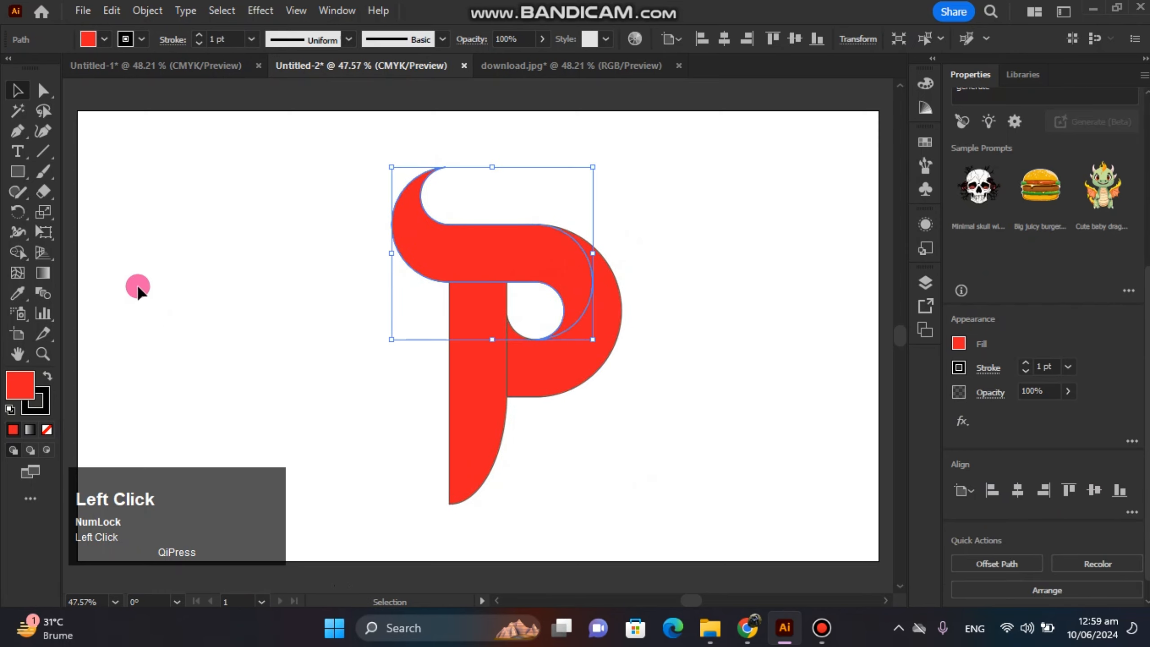
double_click(43, 271)
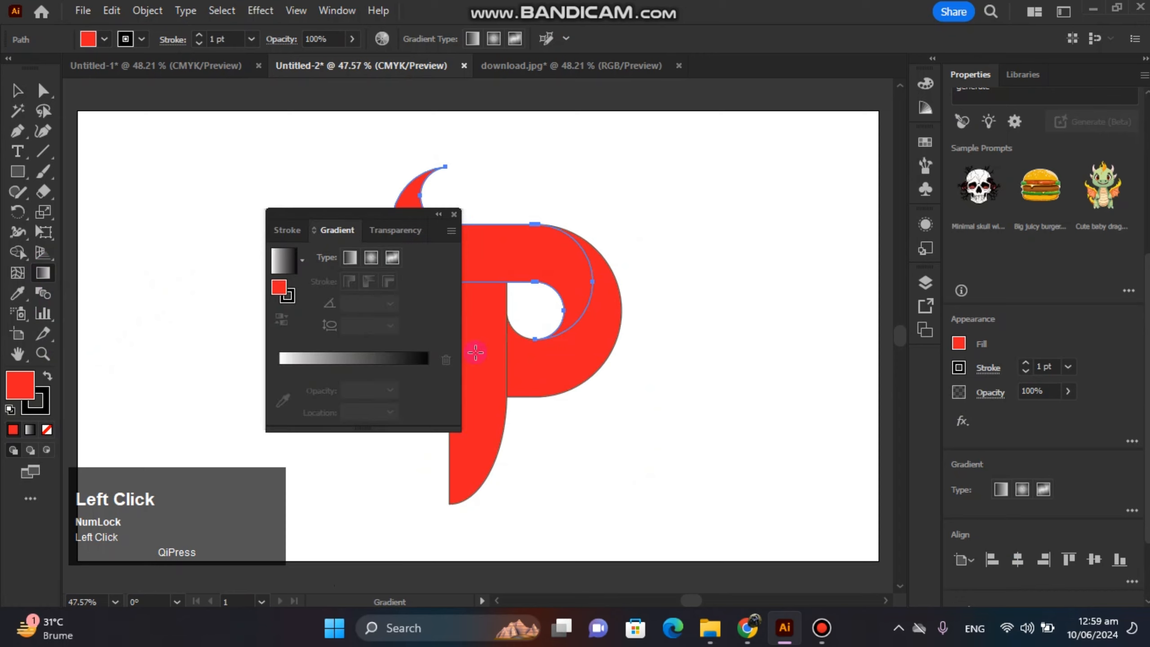
click(352, 357)
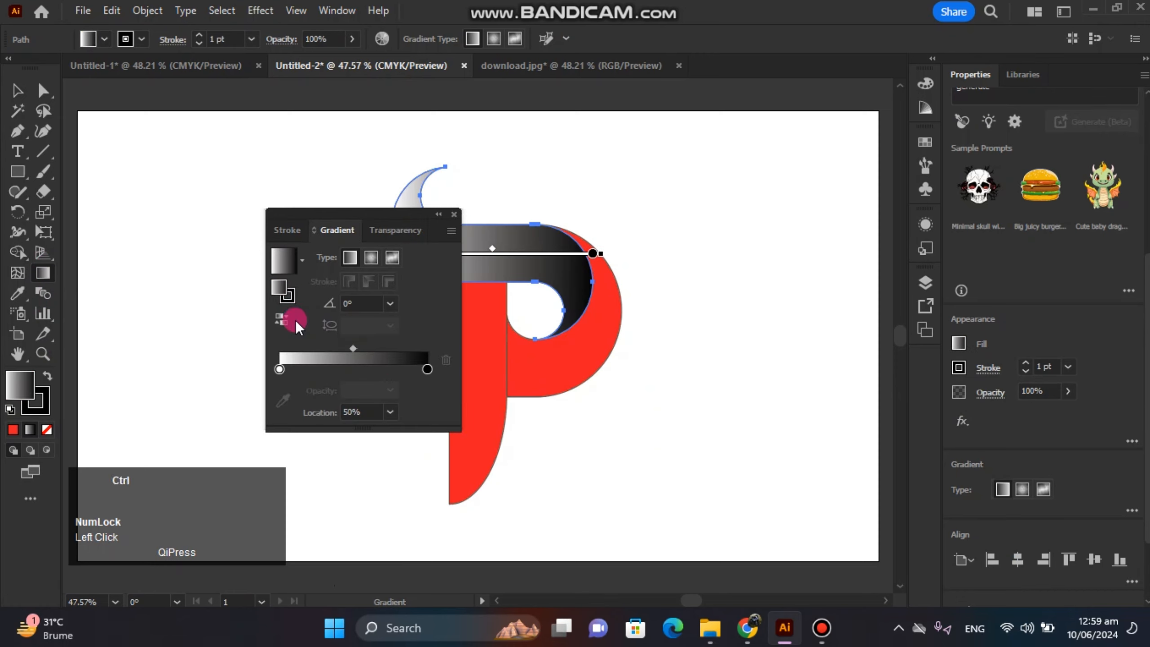
key(ctrl+z)
click(318, 360)
click(279, 369)
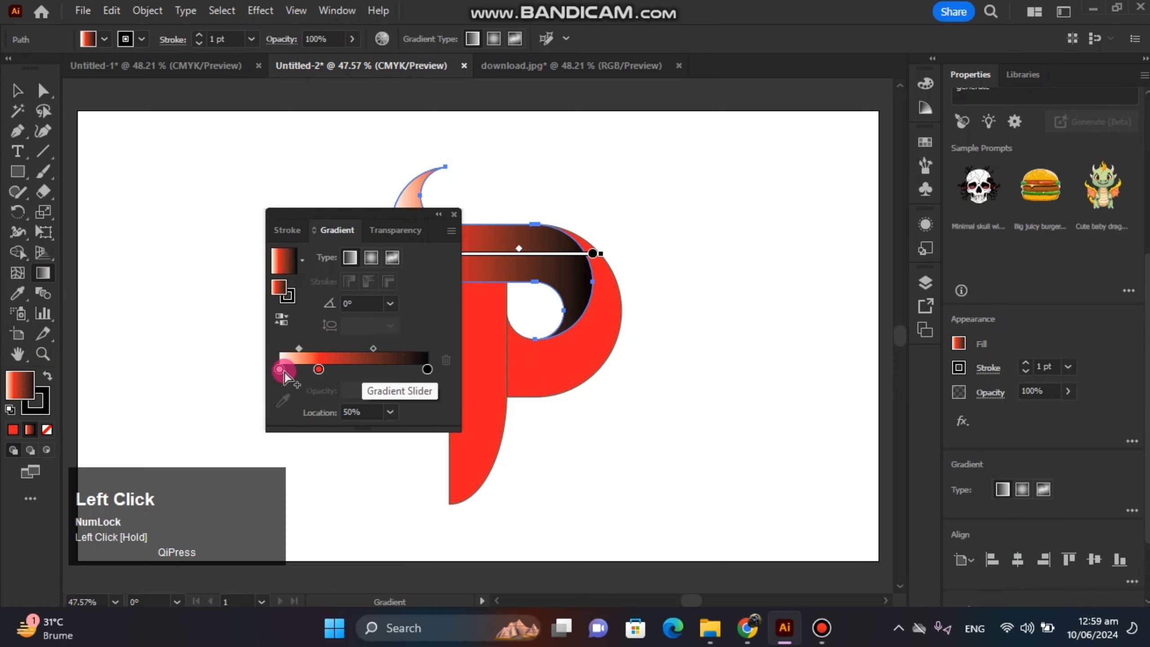
drag(283, 399, 261, 360)
click(13, 93)
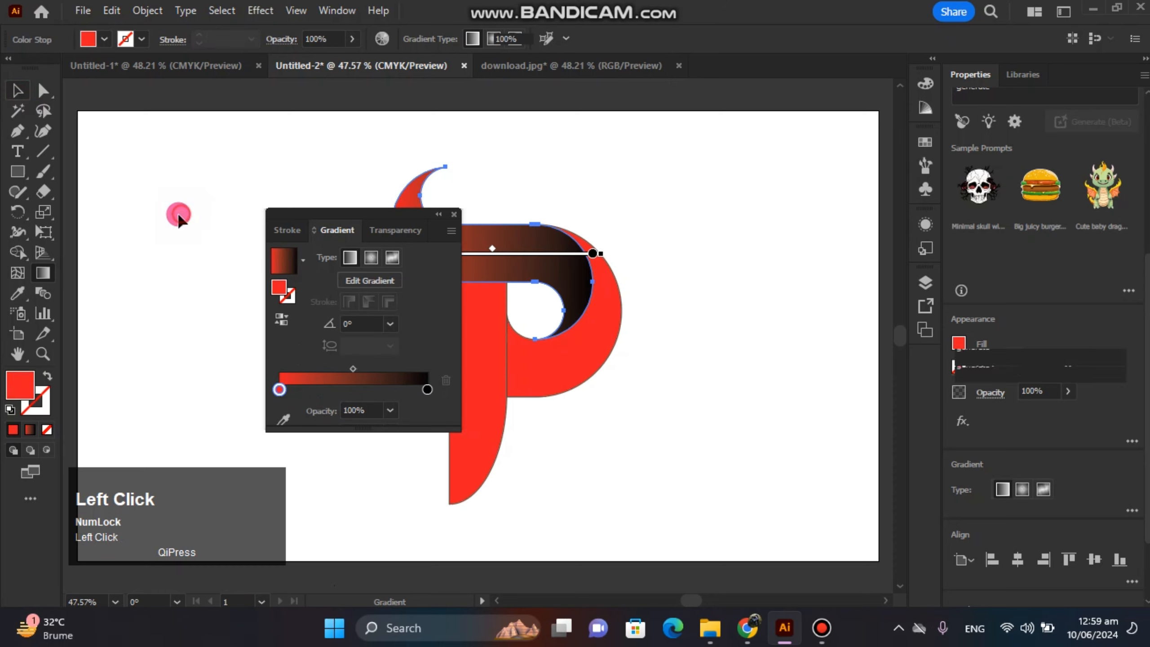
Apply the same red-to-black linear gradient to the lower bowl.
click(655, 303)
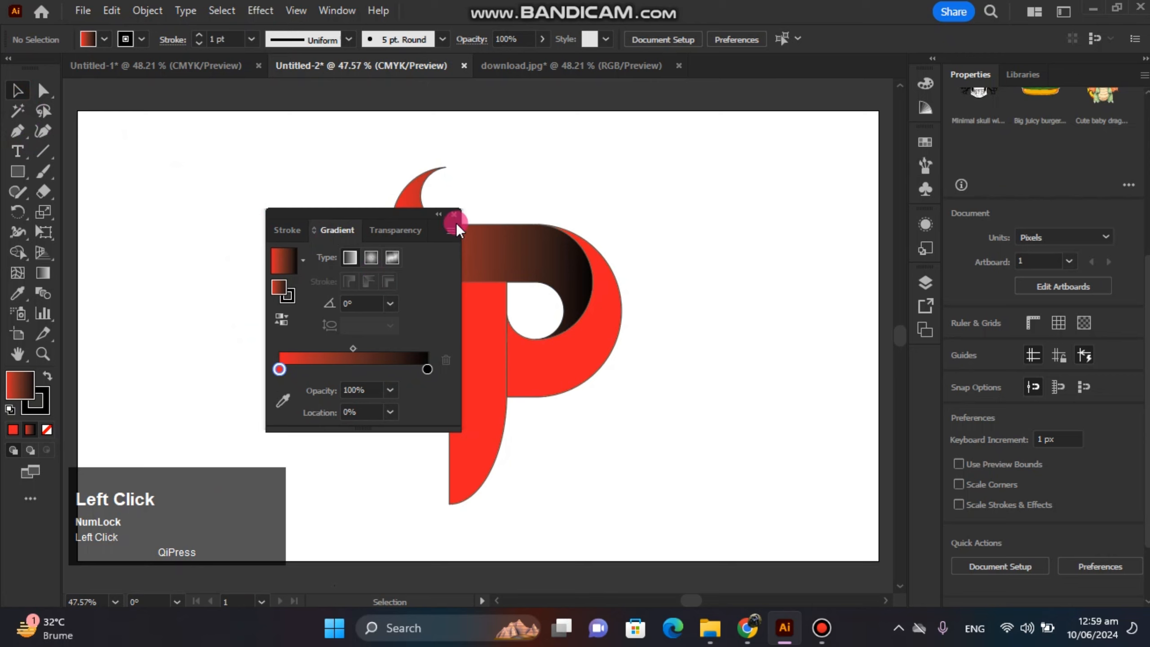
click(569, 361)
click(383, 360)
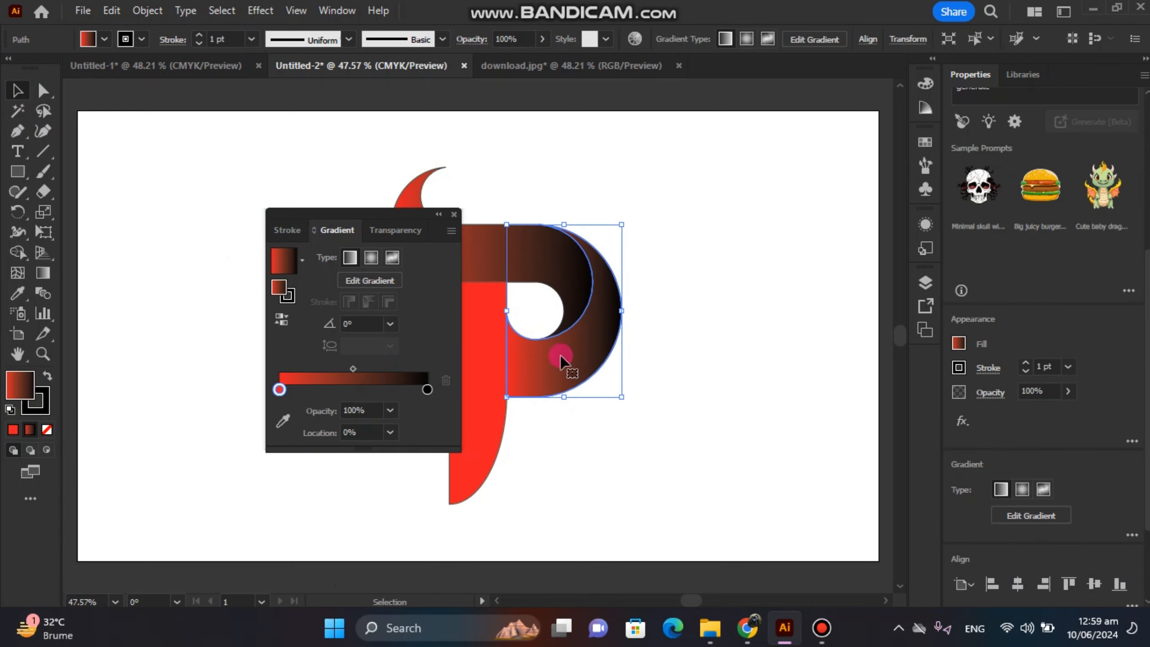
Angle the bowl's gradient to about -135.6°, from red at its upper right to black at its lower left, and shift its midpoint toward black.
click(46, 276)
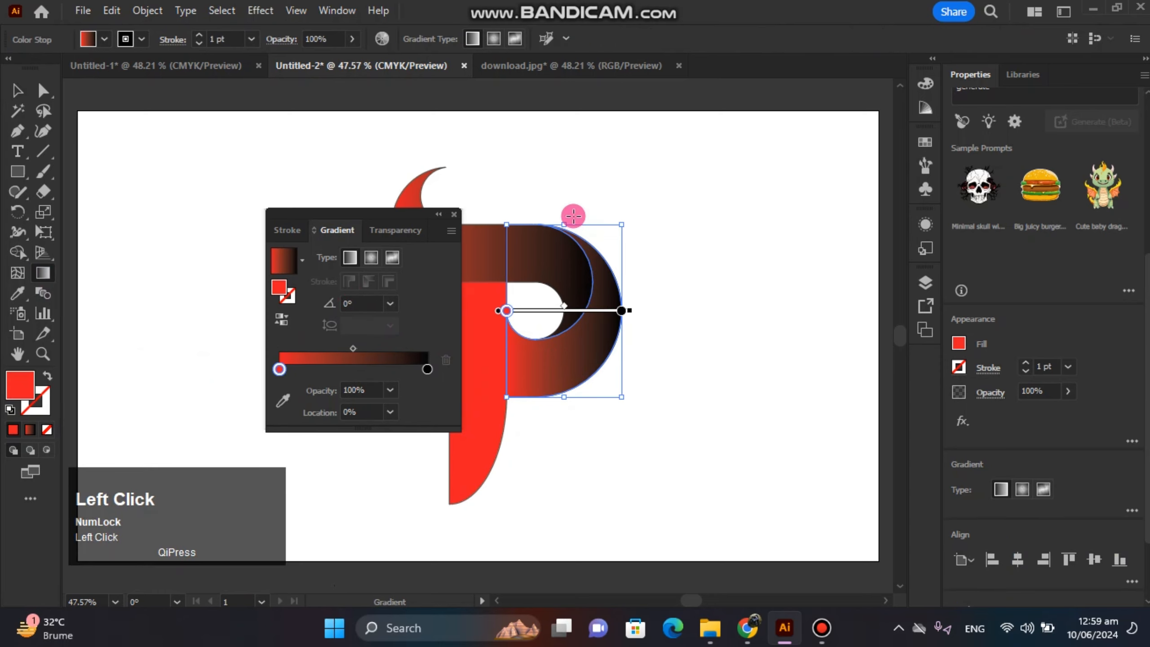
mouse_move(573, 215)
mouse_down()
mouse_move(571, 399)
mouse_move(572, 386)
mouse_up()
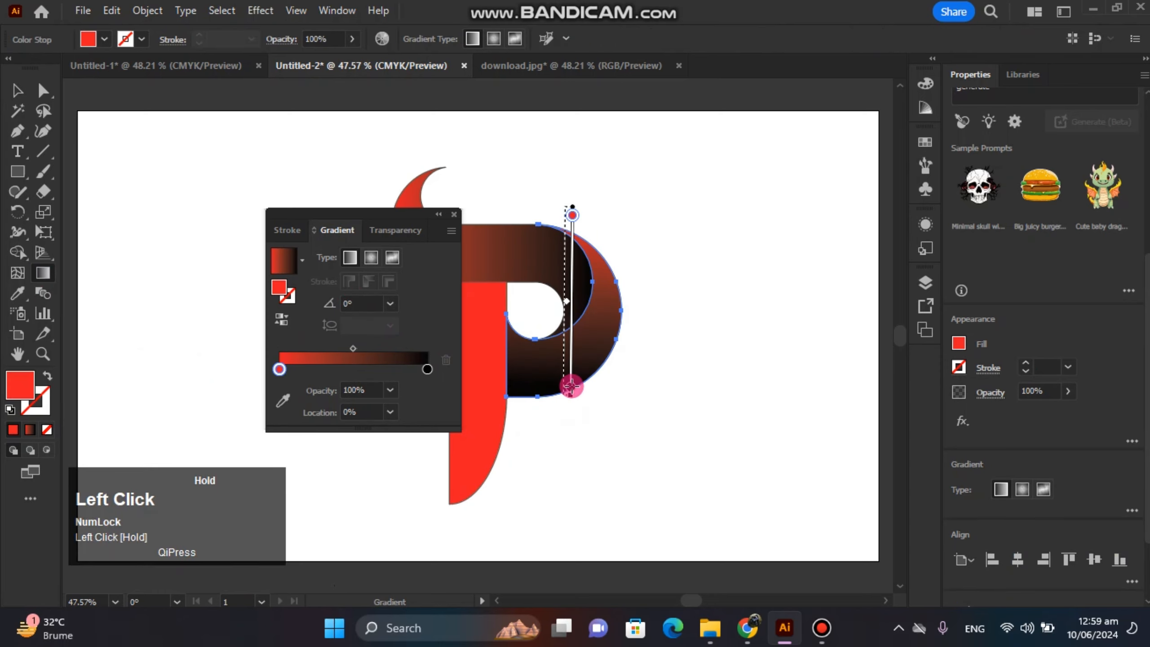
mouse_move(654, 265)
mouse_down()
mouse_move(560, 377)
mouse_move(525, 392)
mouse_up()
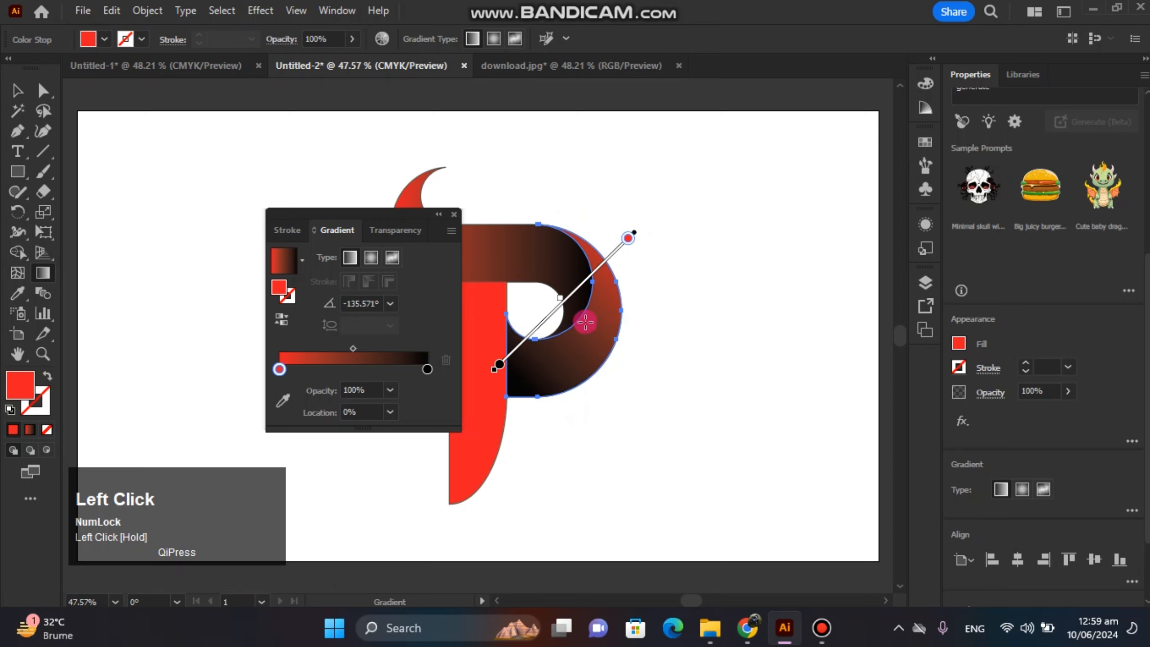
drag(547, 322, 528, 336)
click(500, 364)
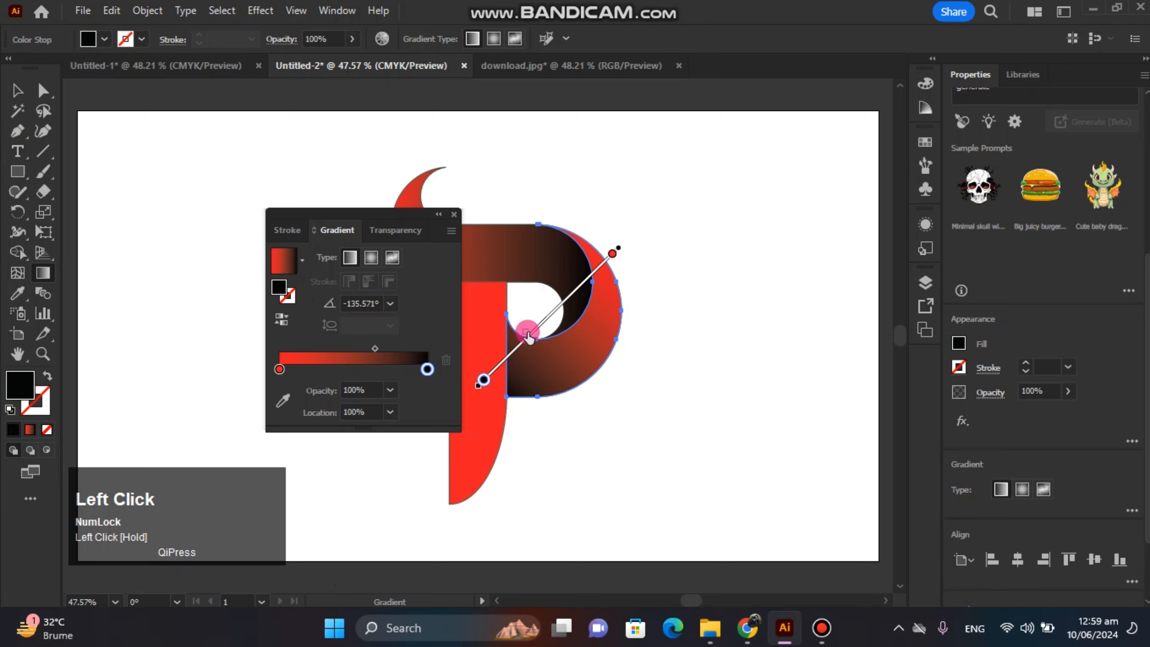
click(17, 91)
click(134, 150)
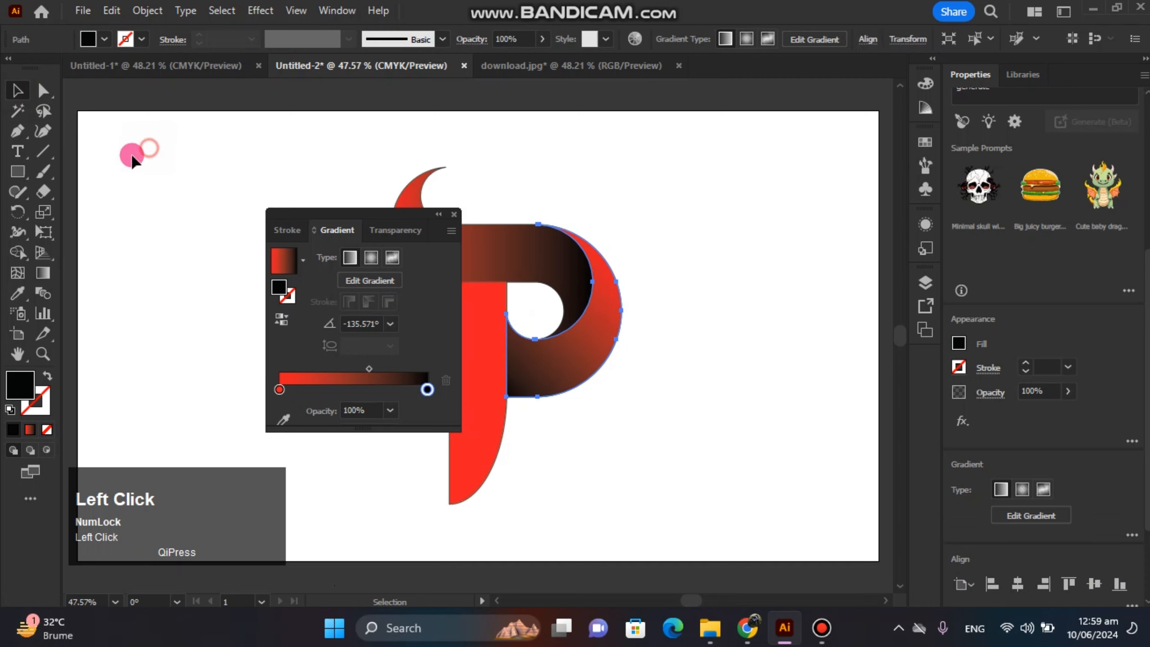
Shift the midpoint of the S-shaped band's gradient toward black, to a location of about 61%.
click(422, 214)
drag(423, 214, 838, 134)
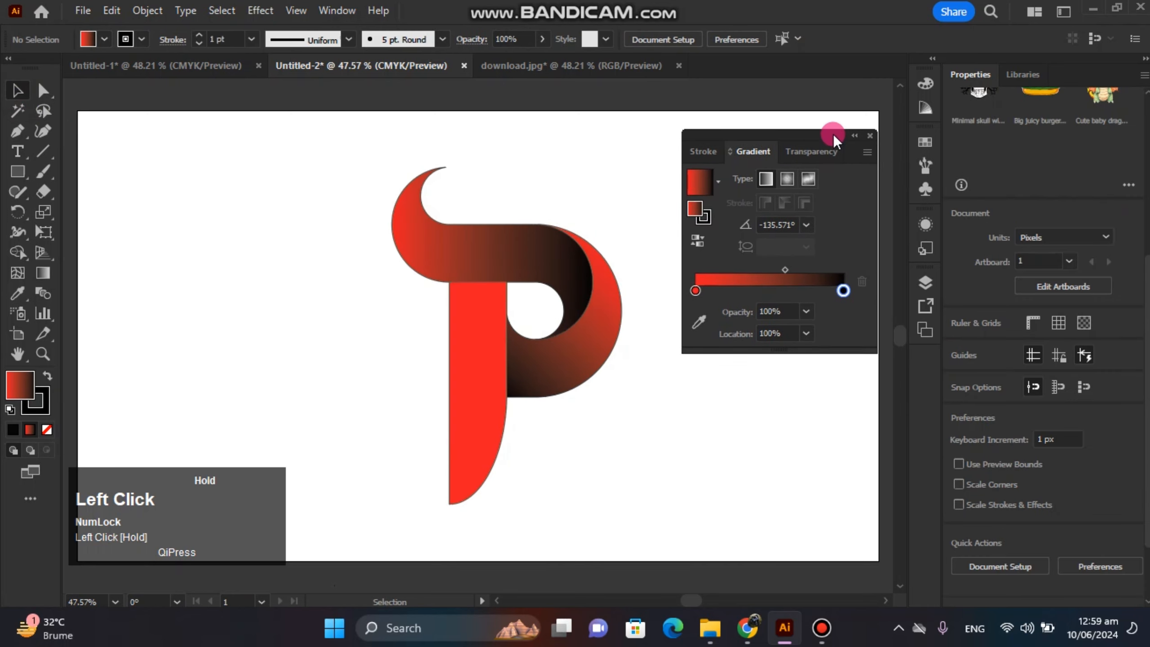
click(564, 295)
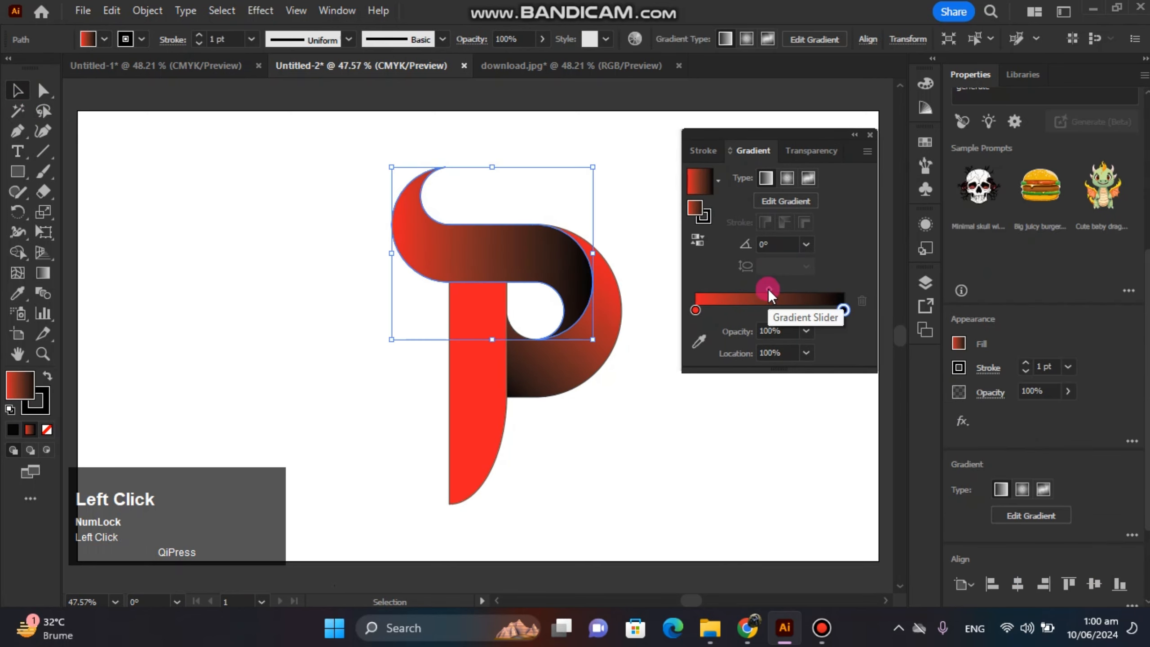
drag(768, 290, 539, 312)
click(301, 292)
Redraw the bowl's gradient at about -135.7°, from red beyond its upper right to black at its lower left, with the midpoint at about 62%.
click(519, 362)
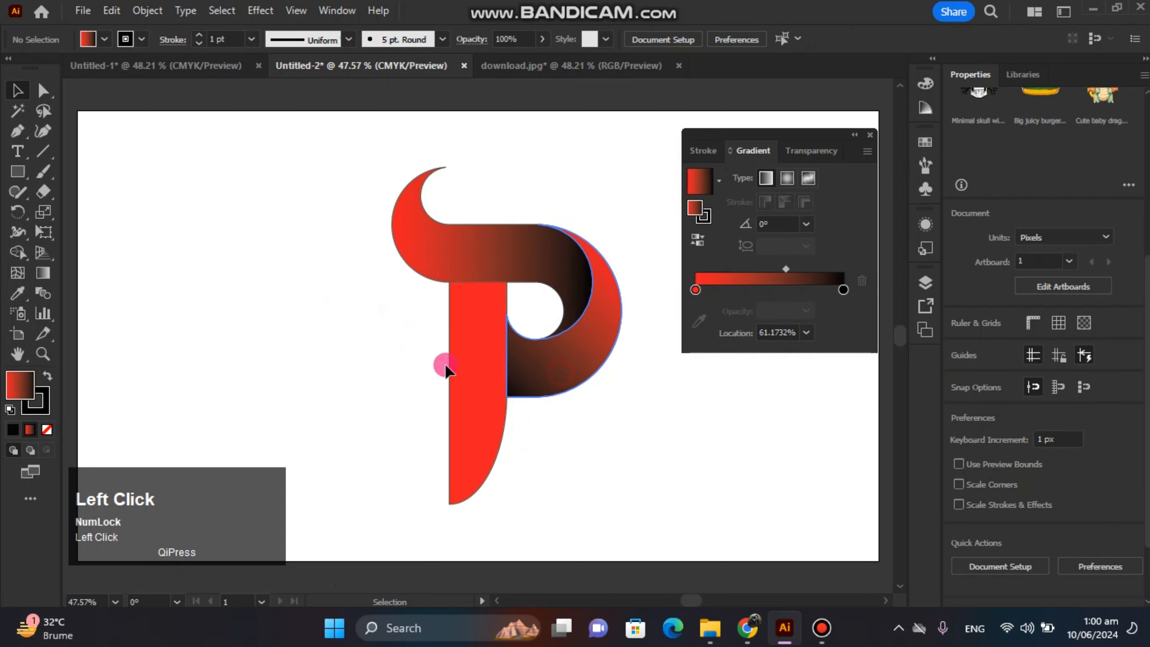
click(43, 273)
mouse_move(651, 230)
mouse_down()
mouse_move(557, 339)
mouse_move(452, 411)
mouse_move(472, 406)
mouse_move(466, 399)
mouse_up()
click(552, 332)
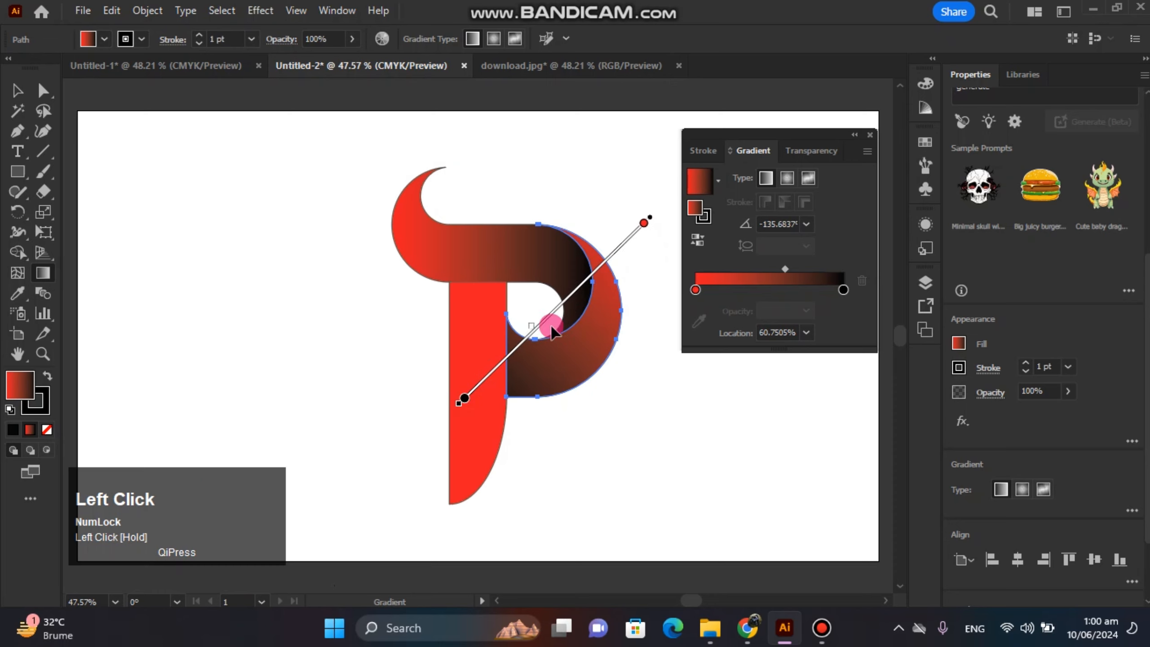
click(3, 92)
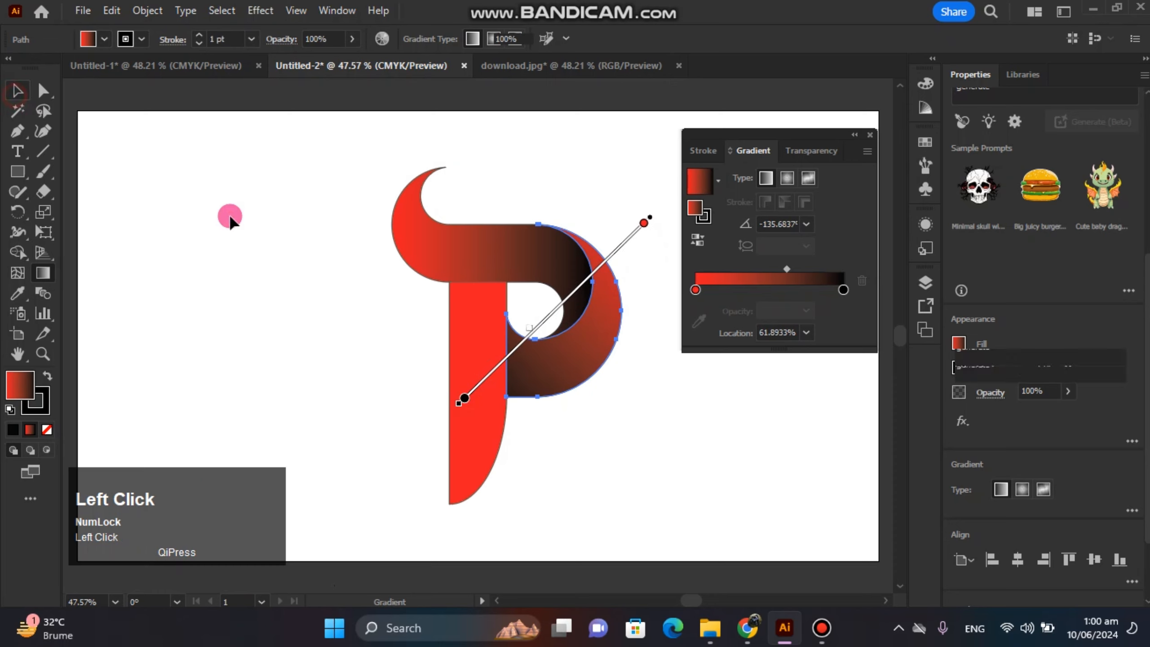
click(231, 218)
Give the stem the red-to-black linear gradient at 90°, from red below its tip to black above its upper end.
click(501, 430)
click(785, 276)
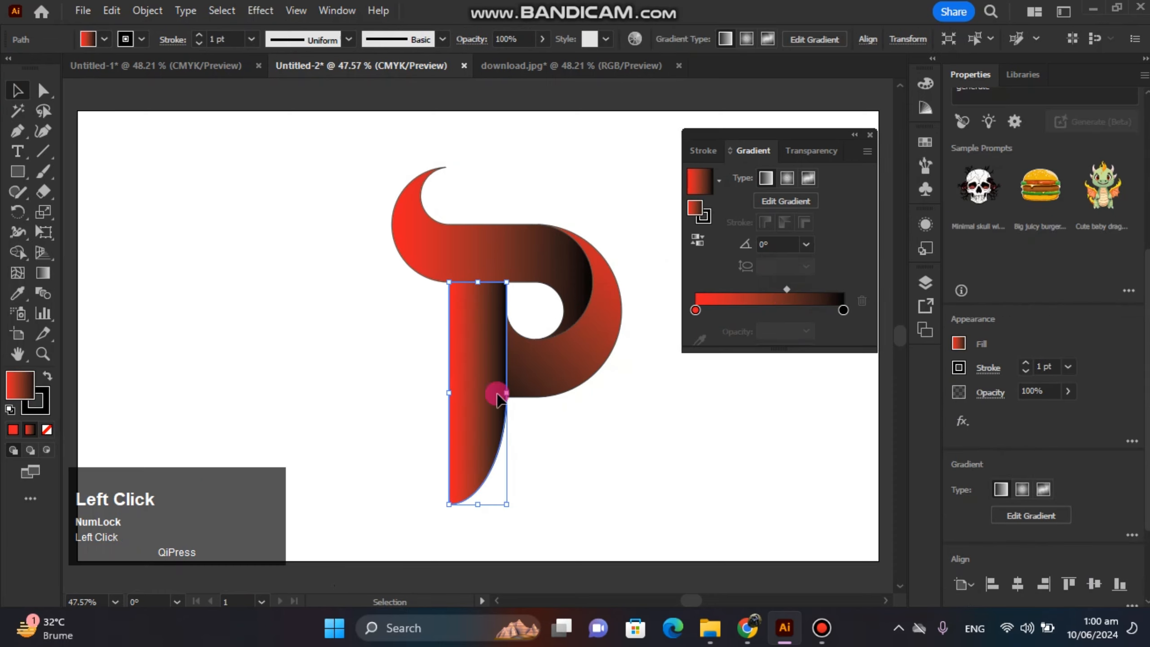
click(40, 274)
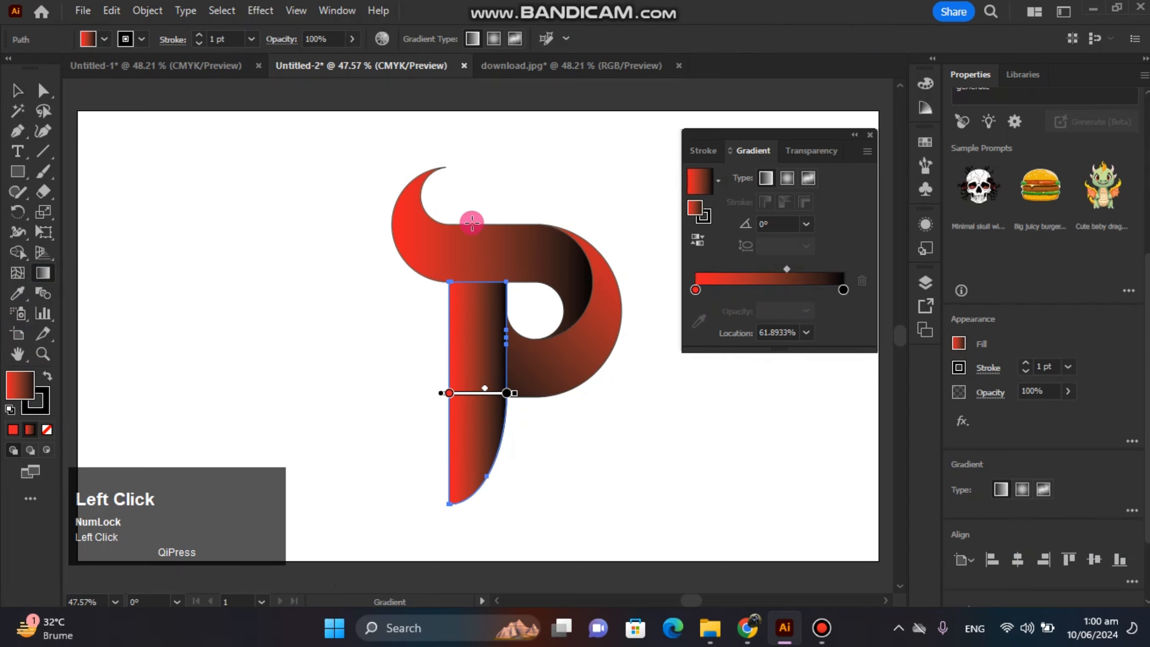
mouse_move(472, 222)
mouse_down()
mouse_move(468, 534)
mouse_move(475, 210)
mouse_move(479, 221)
mouse_up()
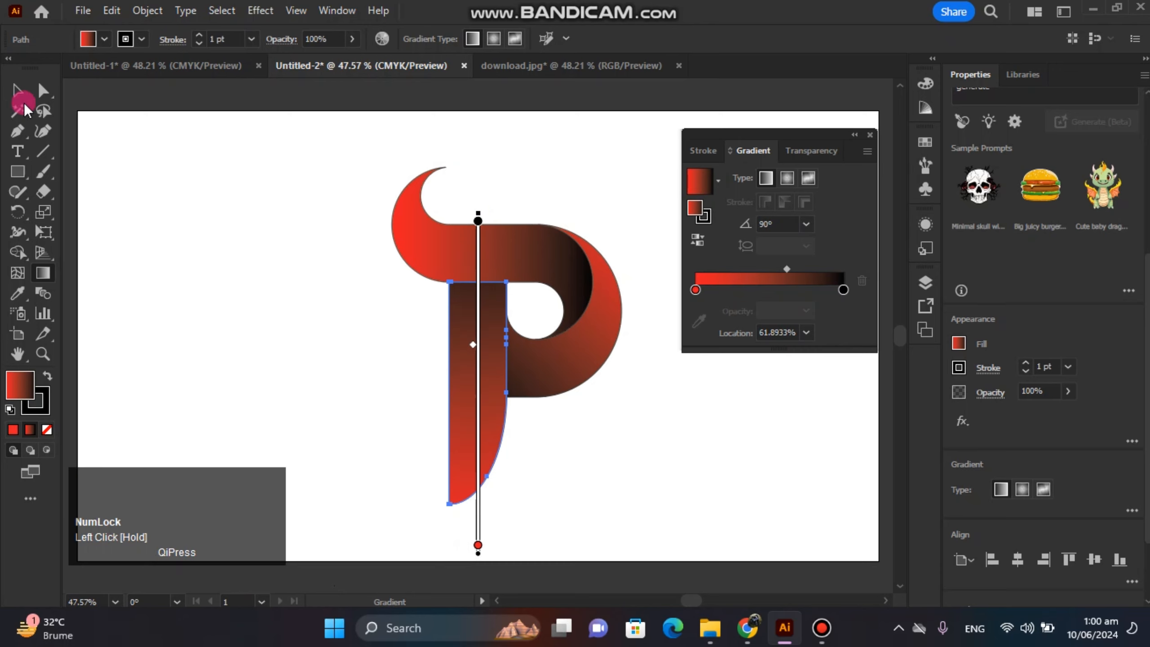
Select the whole letter P, enlarge it by about 18%, and centre it on the artboard.
click(18, 90)
mouse_move(345, 200)
mouse_down()
mouse_move(611, 483)
mouse_move(643, 534)
mouse_up()
drag(540, 387, 514, 399)
drag(714, 317, 714, 316)
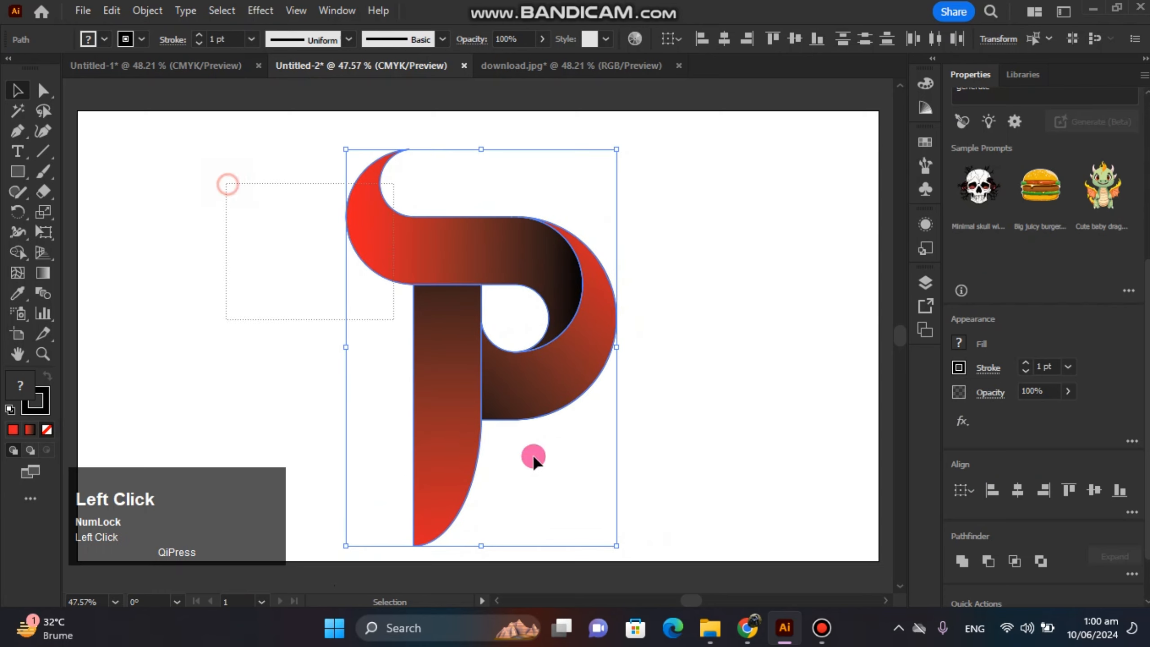
drag(469, 393, 479, 382)
click(756, 392)
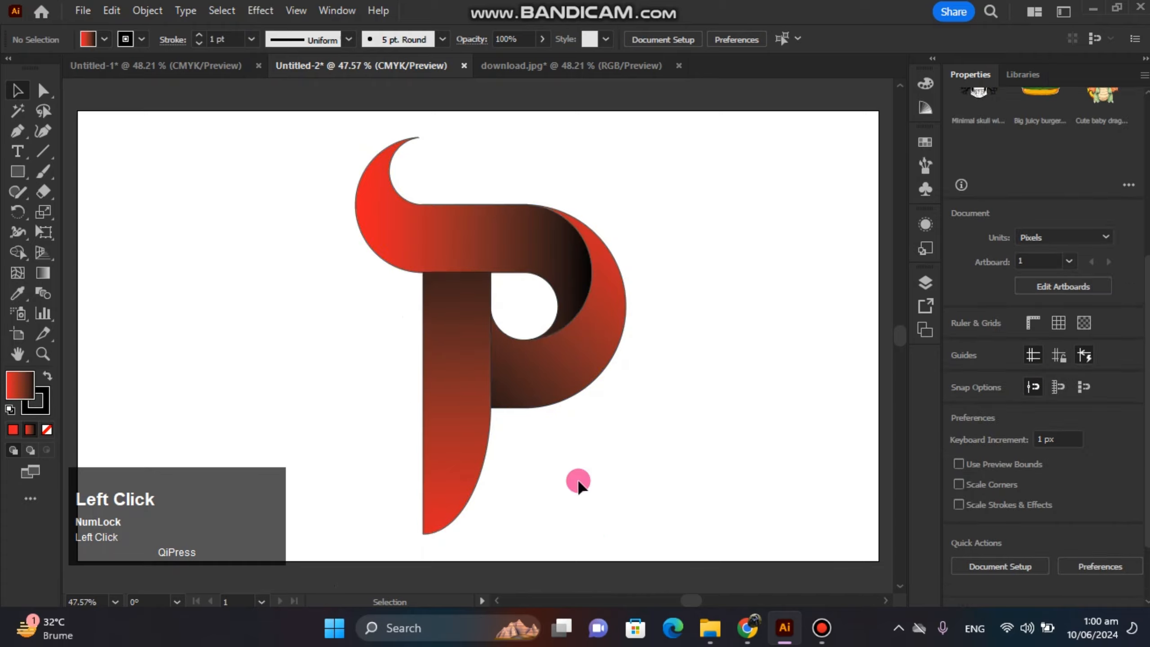